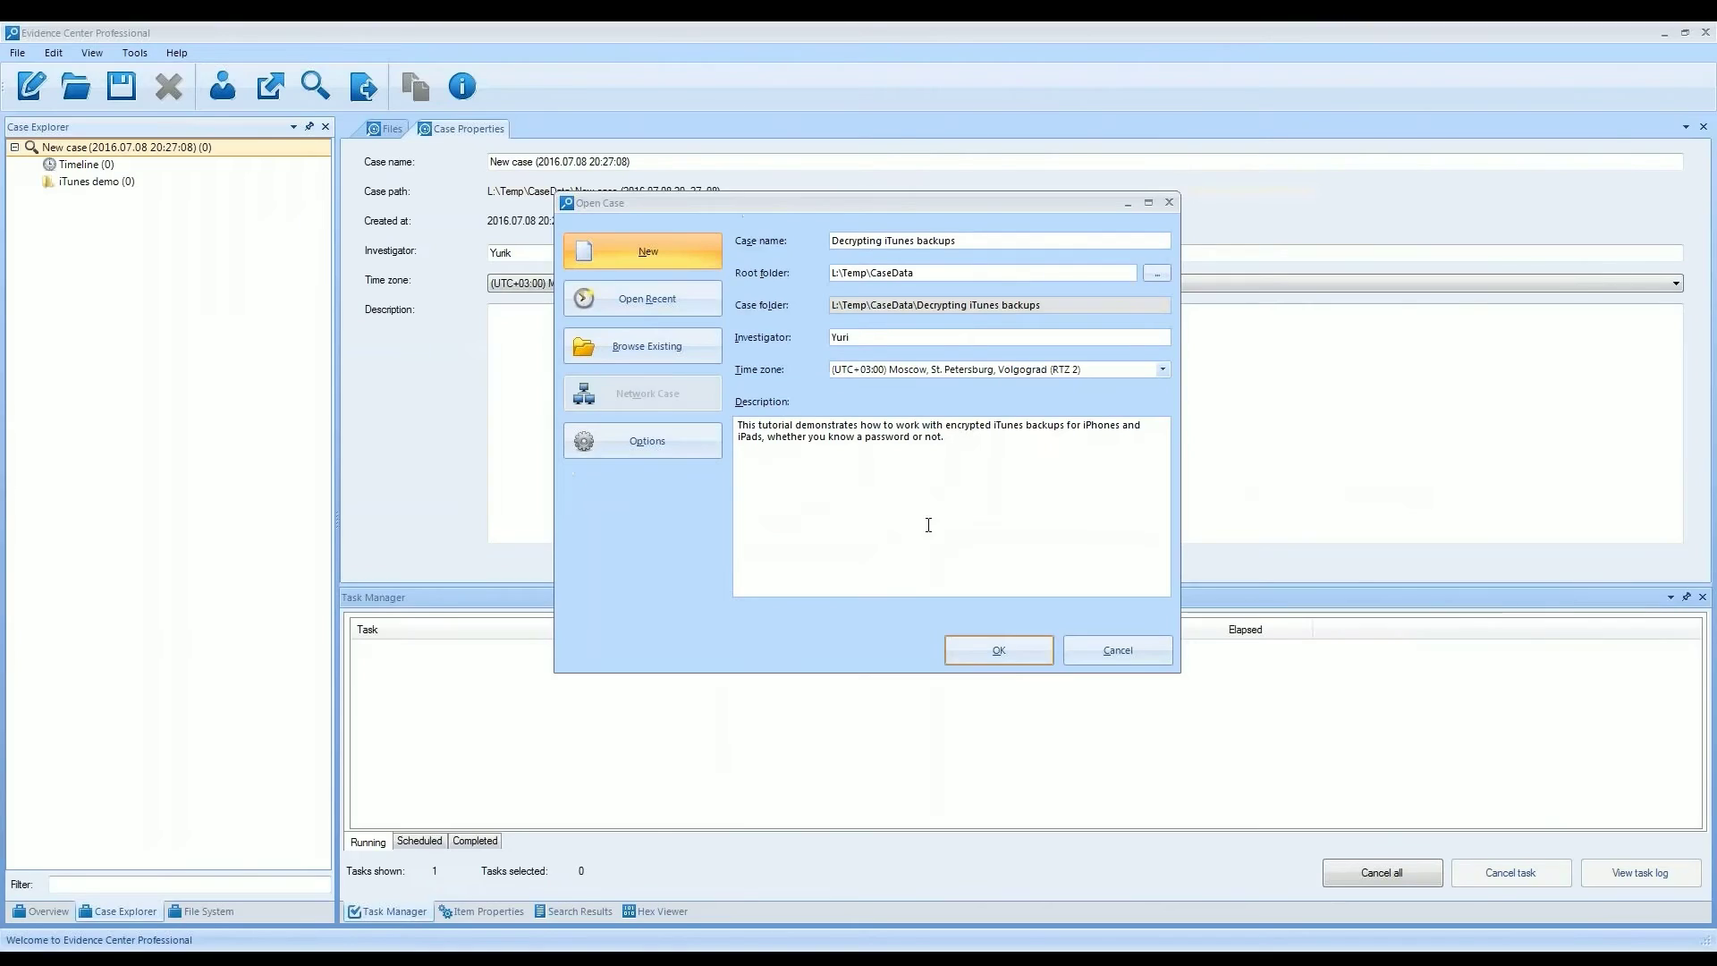
- Create the case 'Decrypting iTunes backups' and proceed to adding the C:\Cases\iTunes demo folder
{"action": "left_click", "coordinate": [1005, 659]}
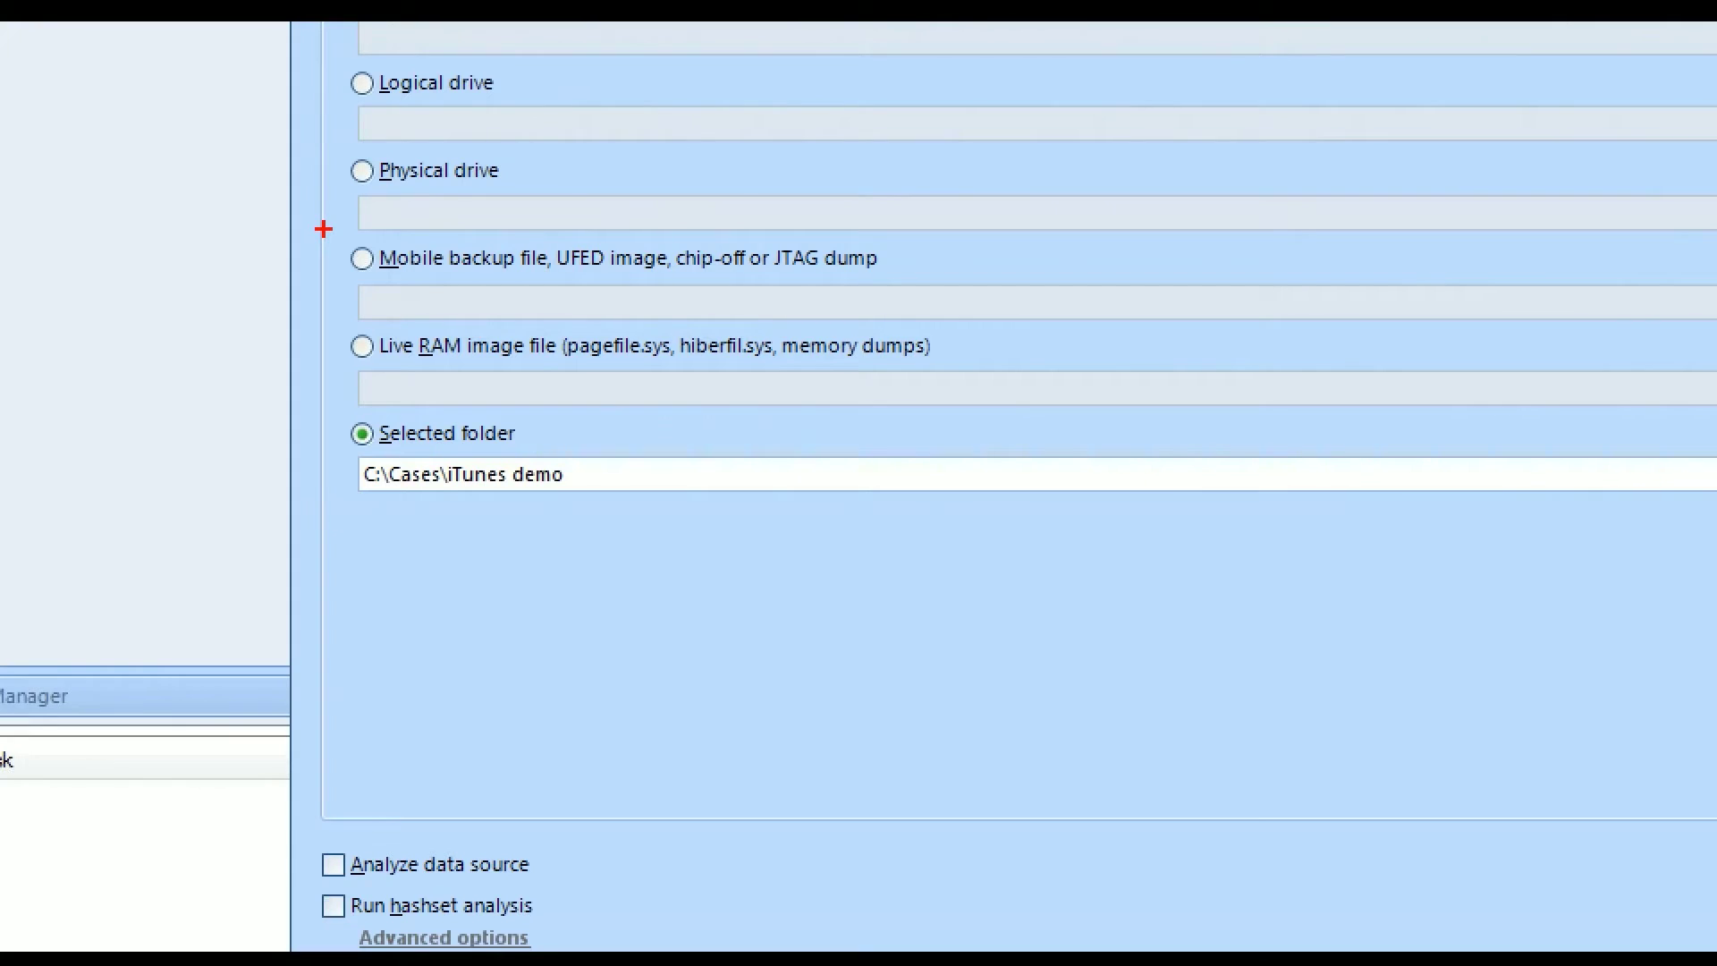
- Add the selected folder C:\Cases\iTunes demo as a data source with Analyze data source enabled
{"action": "left_click_drag", "start_coordinate": [324, 229], "coordinate": [956, 338]}
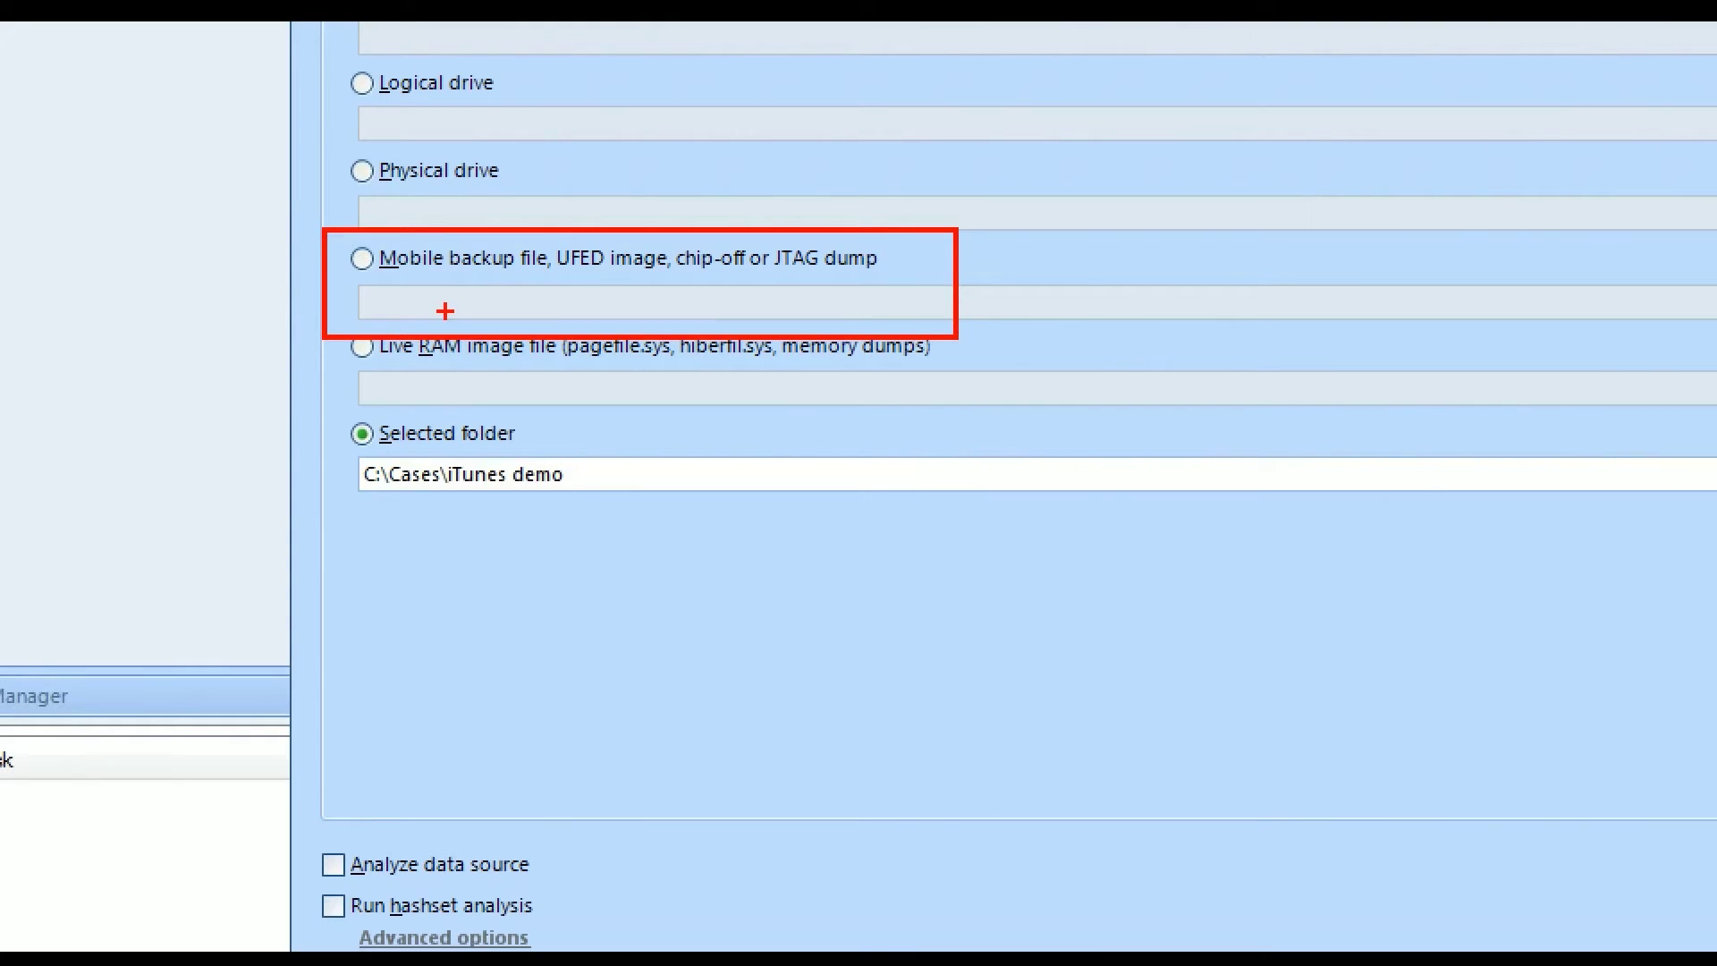
{"action": "left_click_drag", "start_coordinate": [300, 414], "coordinate": [580, 515]}
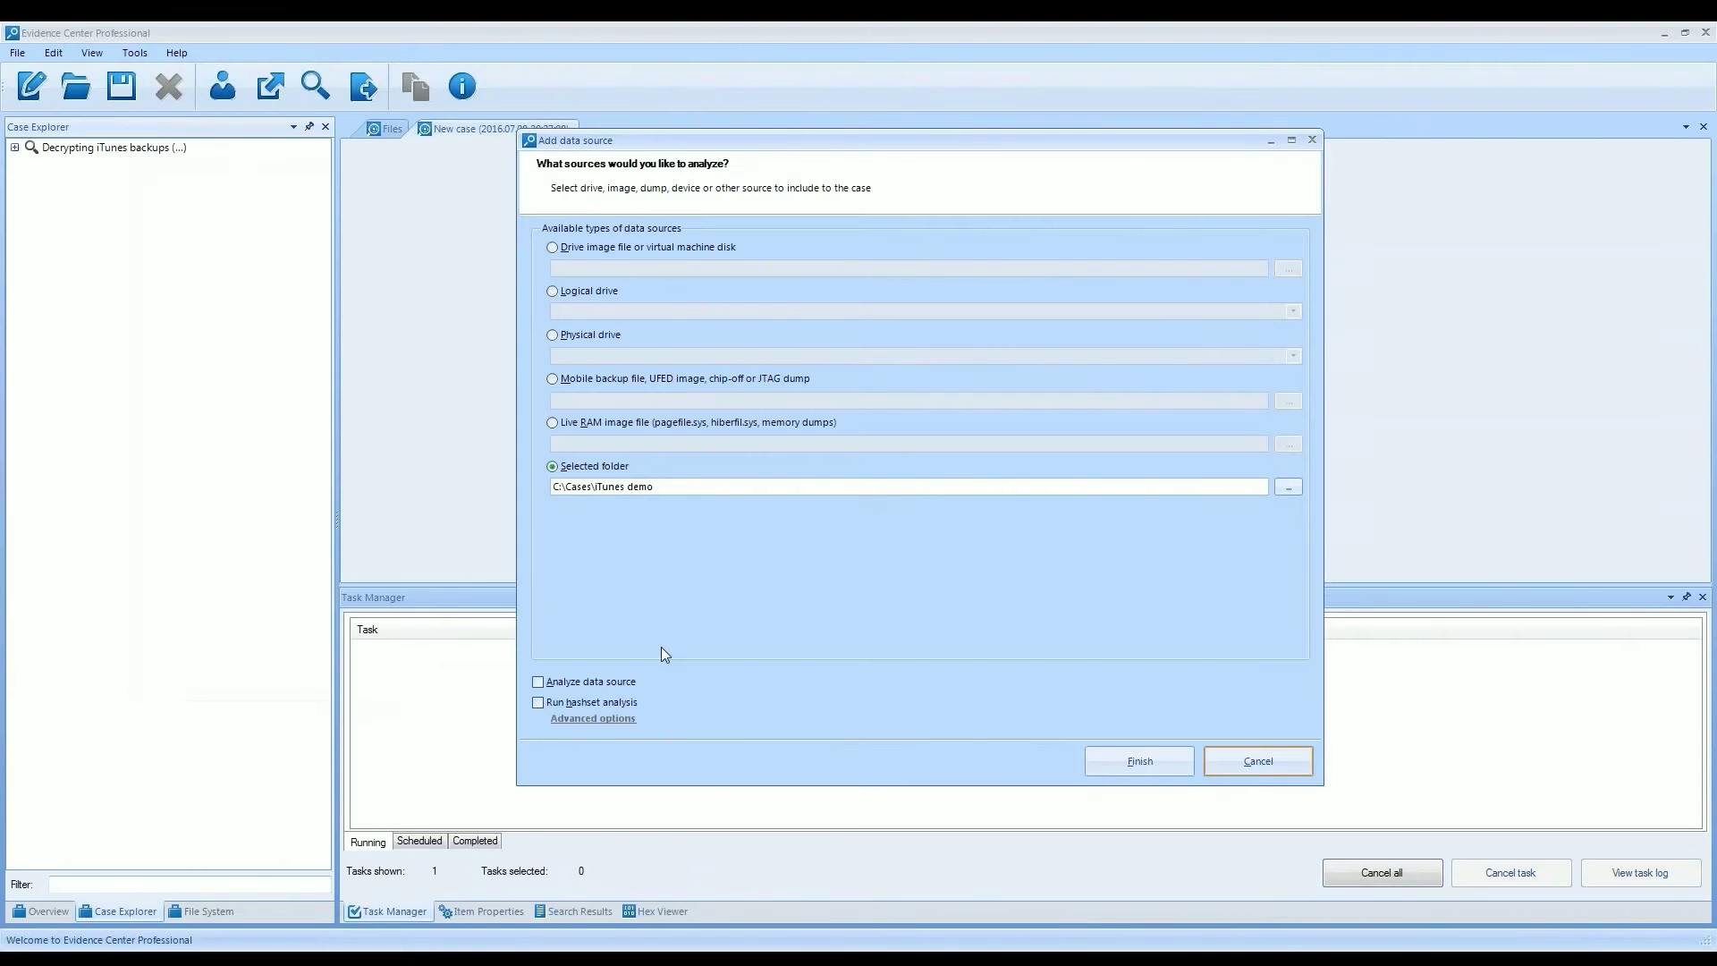
{"action": "left_click", "coordinate": [333, 864]}
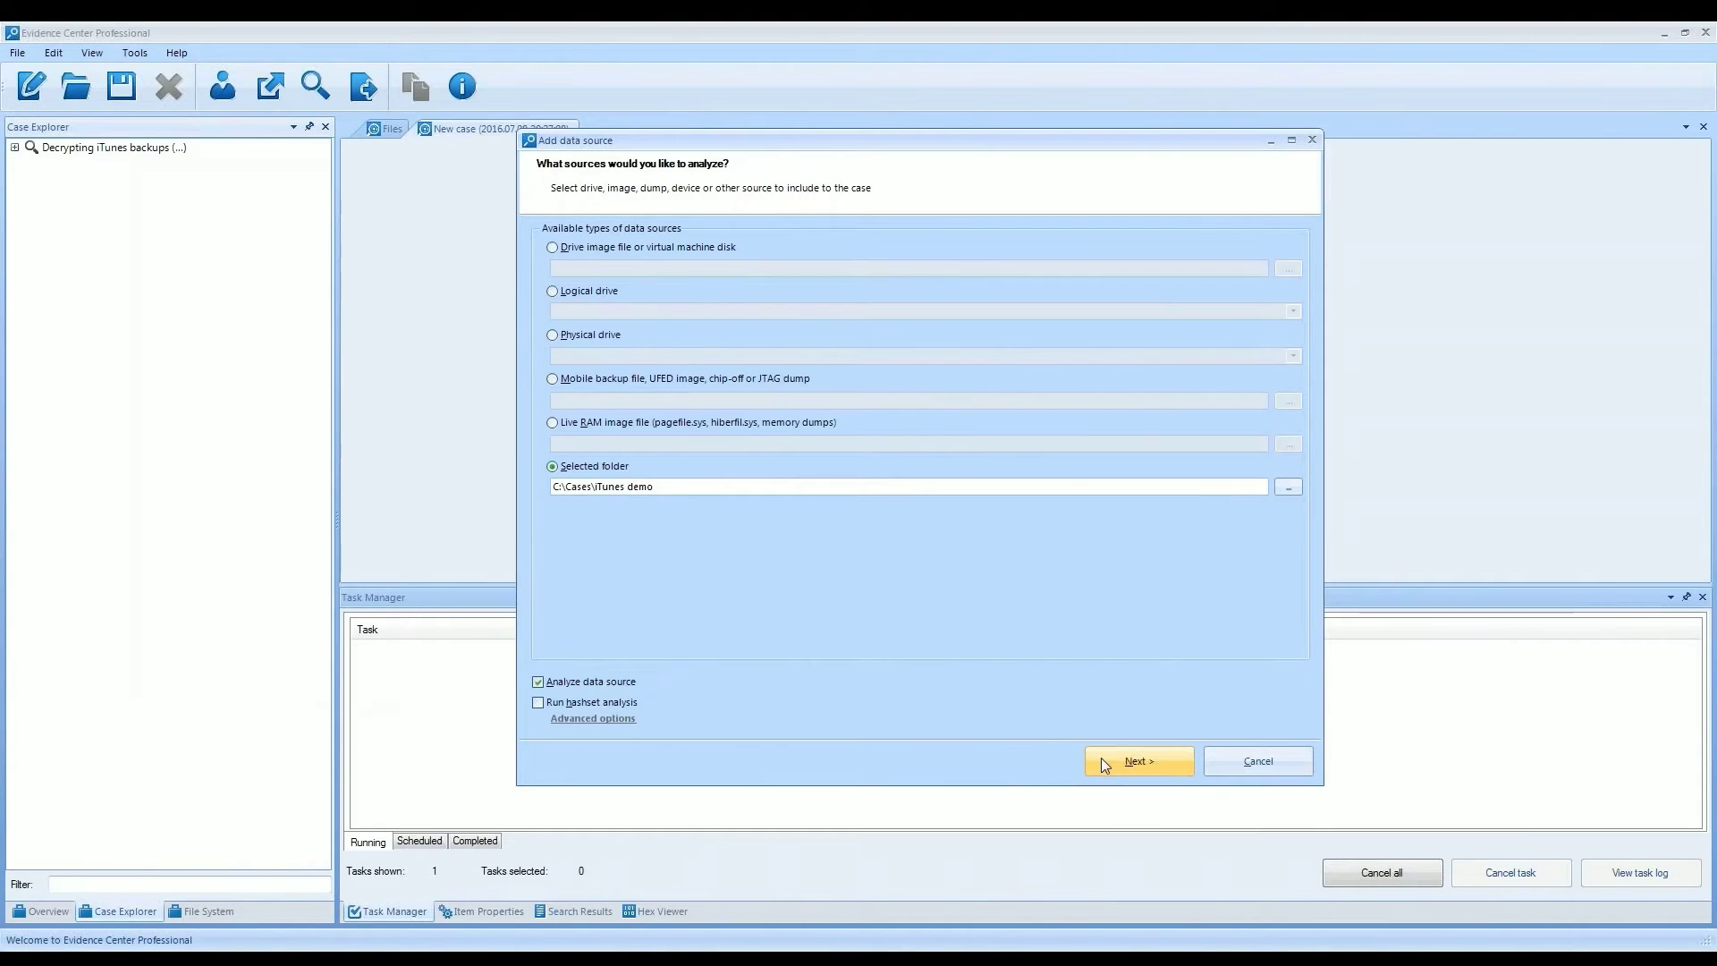
{"action": "left_click", "coordinate": [1109, 761]}
{"action": "left_click", "coordinate": [1119, 767]}
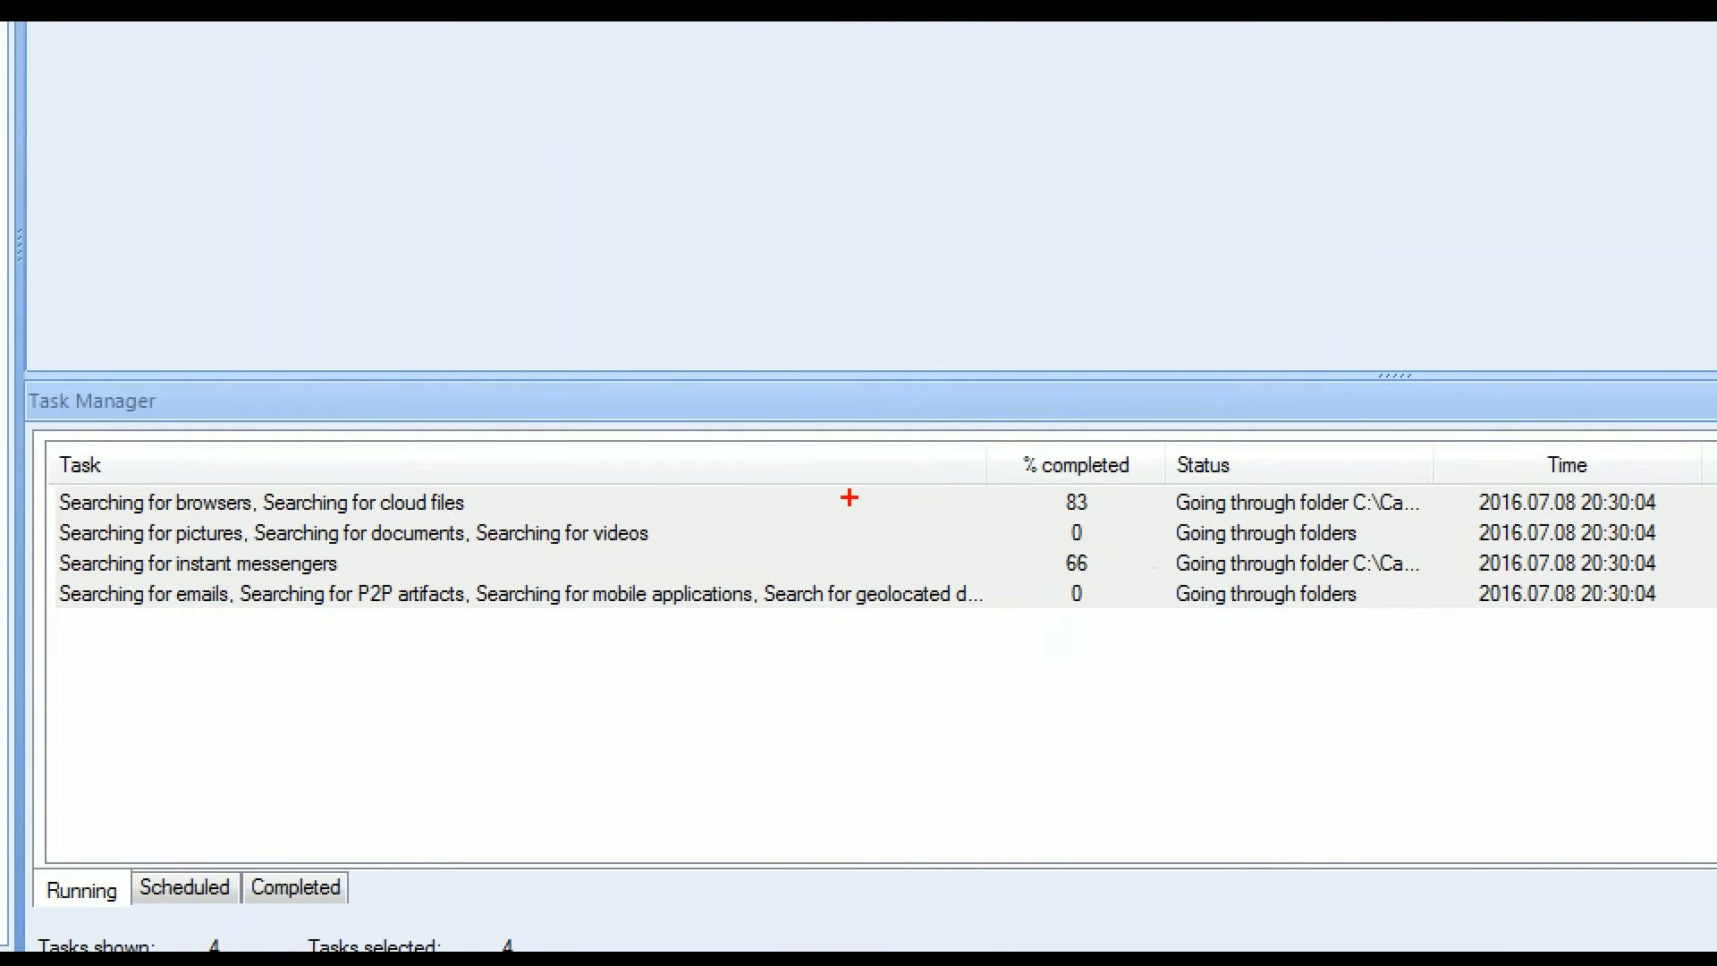
- Wait for the searches to finish and expand iTunes demo to show both iPhone backups and Browsers (2)
{"action": "mouse_move", "coordinate": [4, 379]}
{"action": "left_mouse_down"}
{"action": "mouse_move", "coordinate": [78, 445]}
{"action": "mouse_move", "coordinate": [174, 445]}
{"action": "left_mouse_up"}
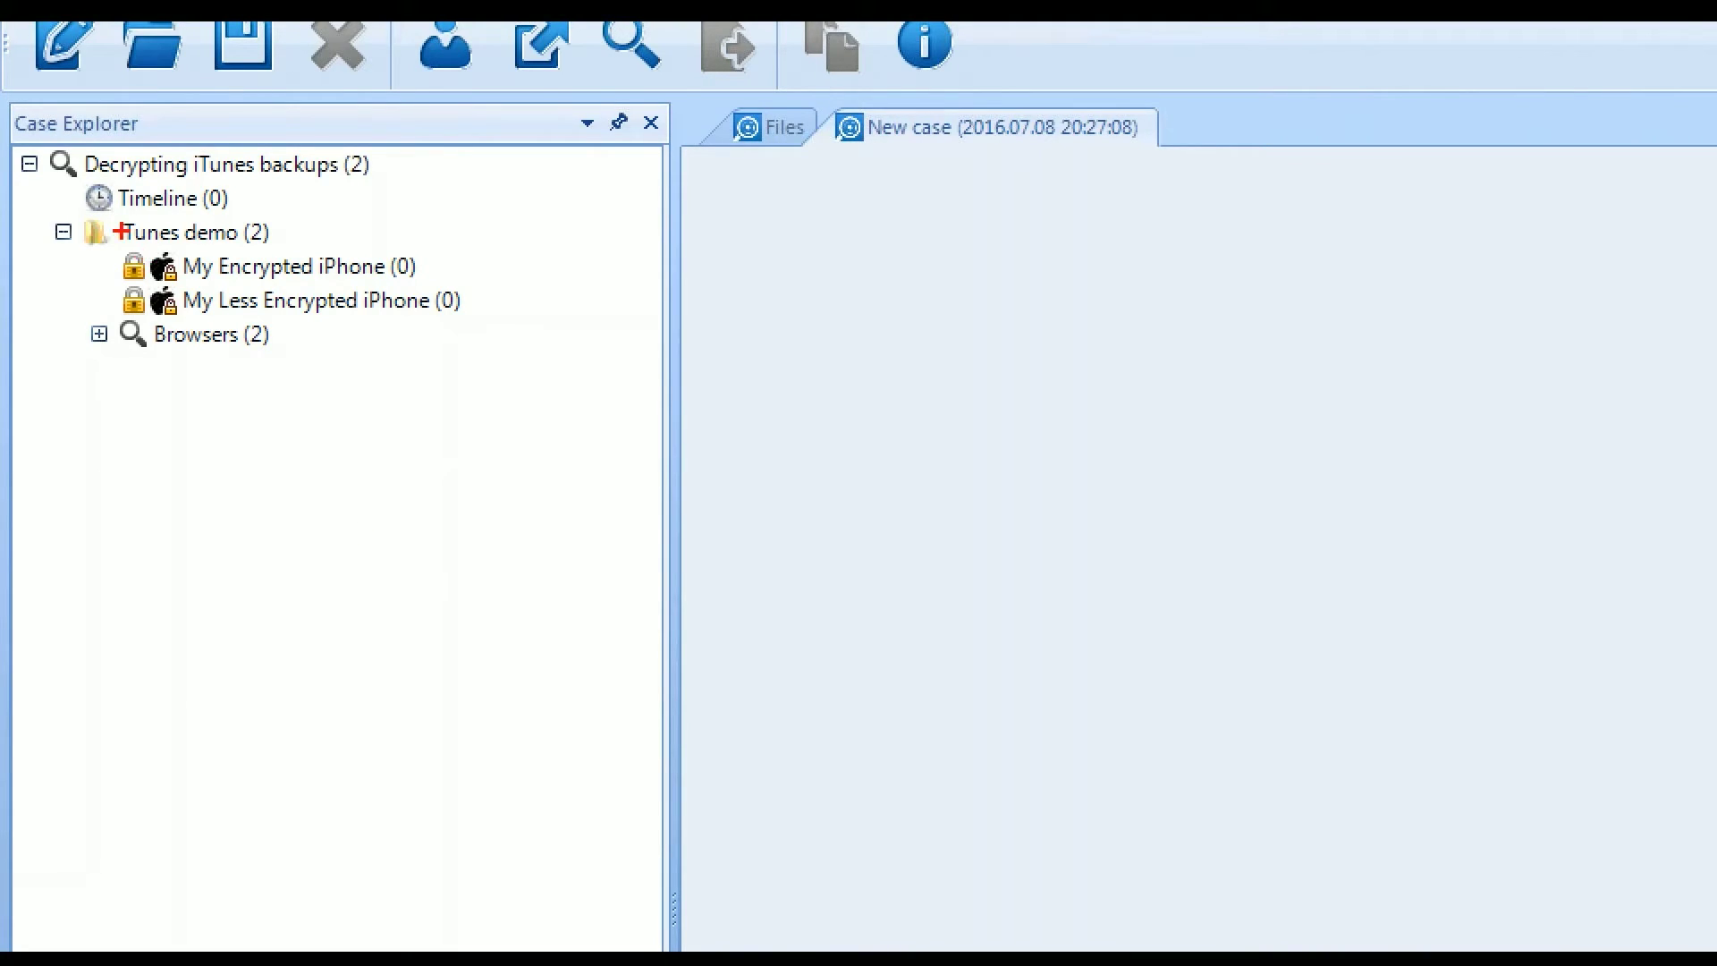
{"action": "left_click_drag", "start_coordinate": [113, 240], "coordinate": [160, 304]}
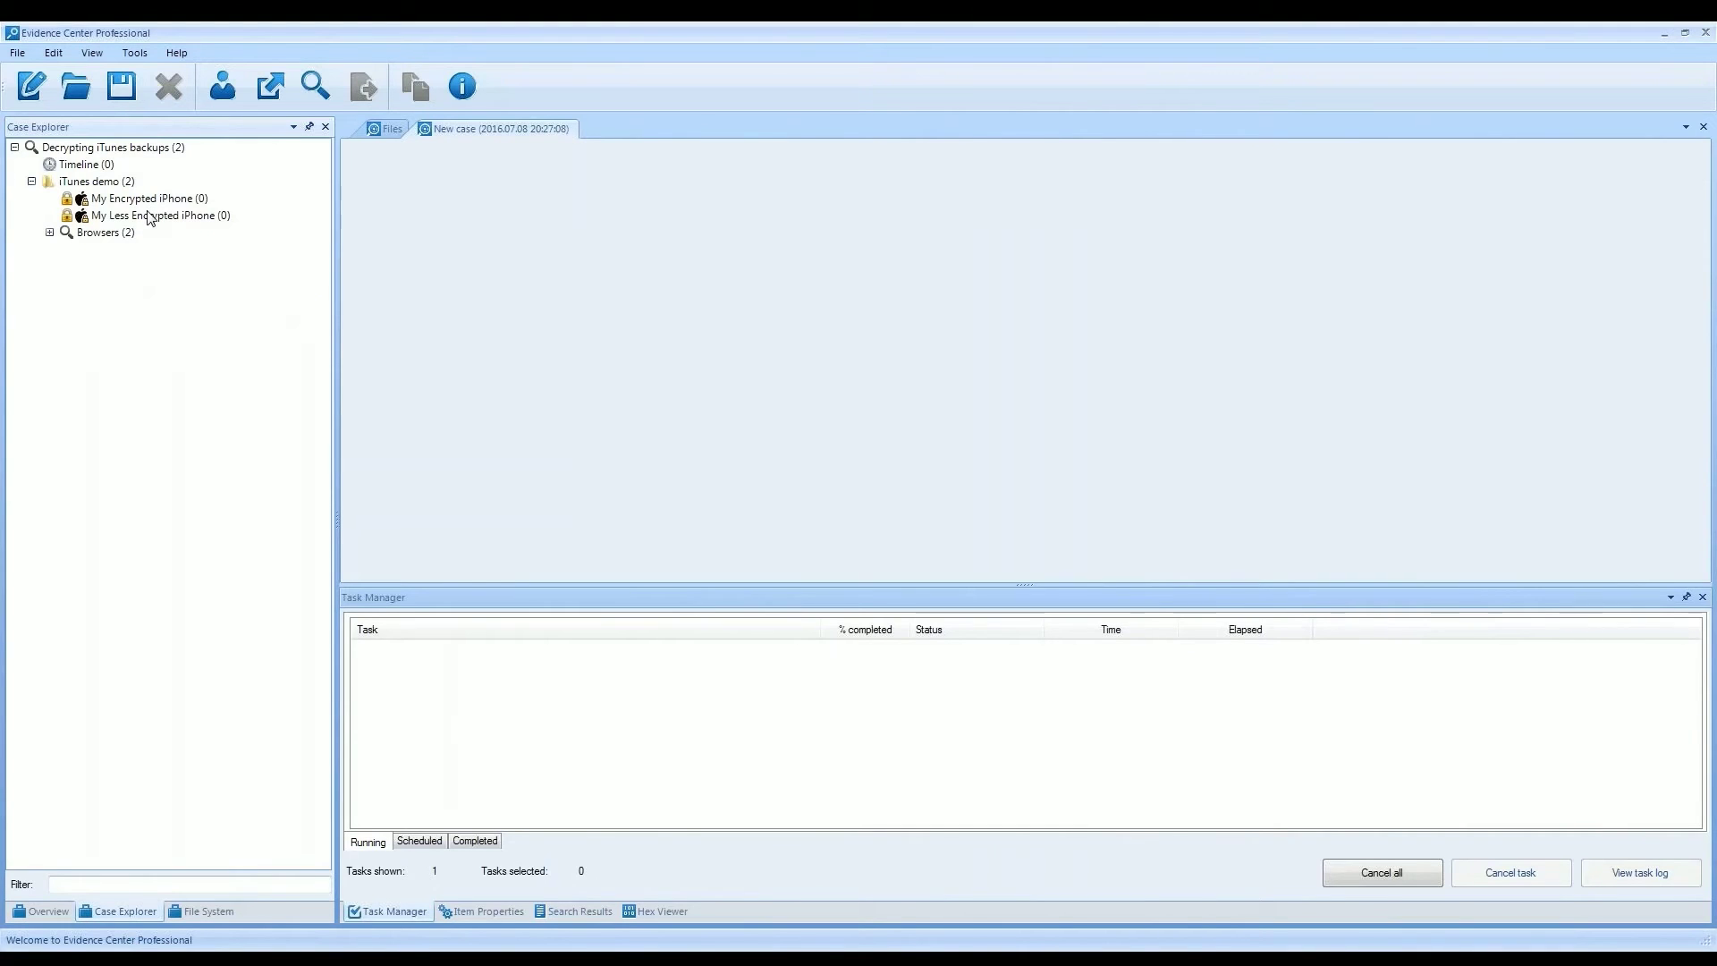
- Unlock the My Less Encrypted iPhone backup by entering its backup password via Enter password
{"action": "right_click", "coordinate": [150, 218]}
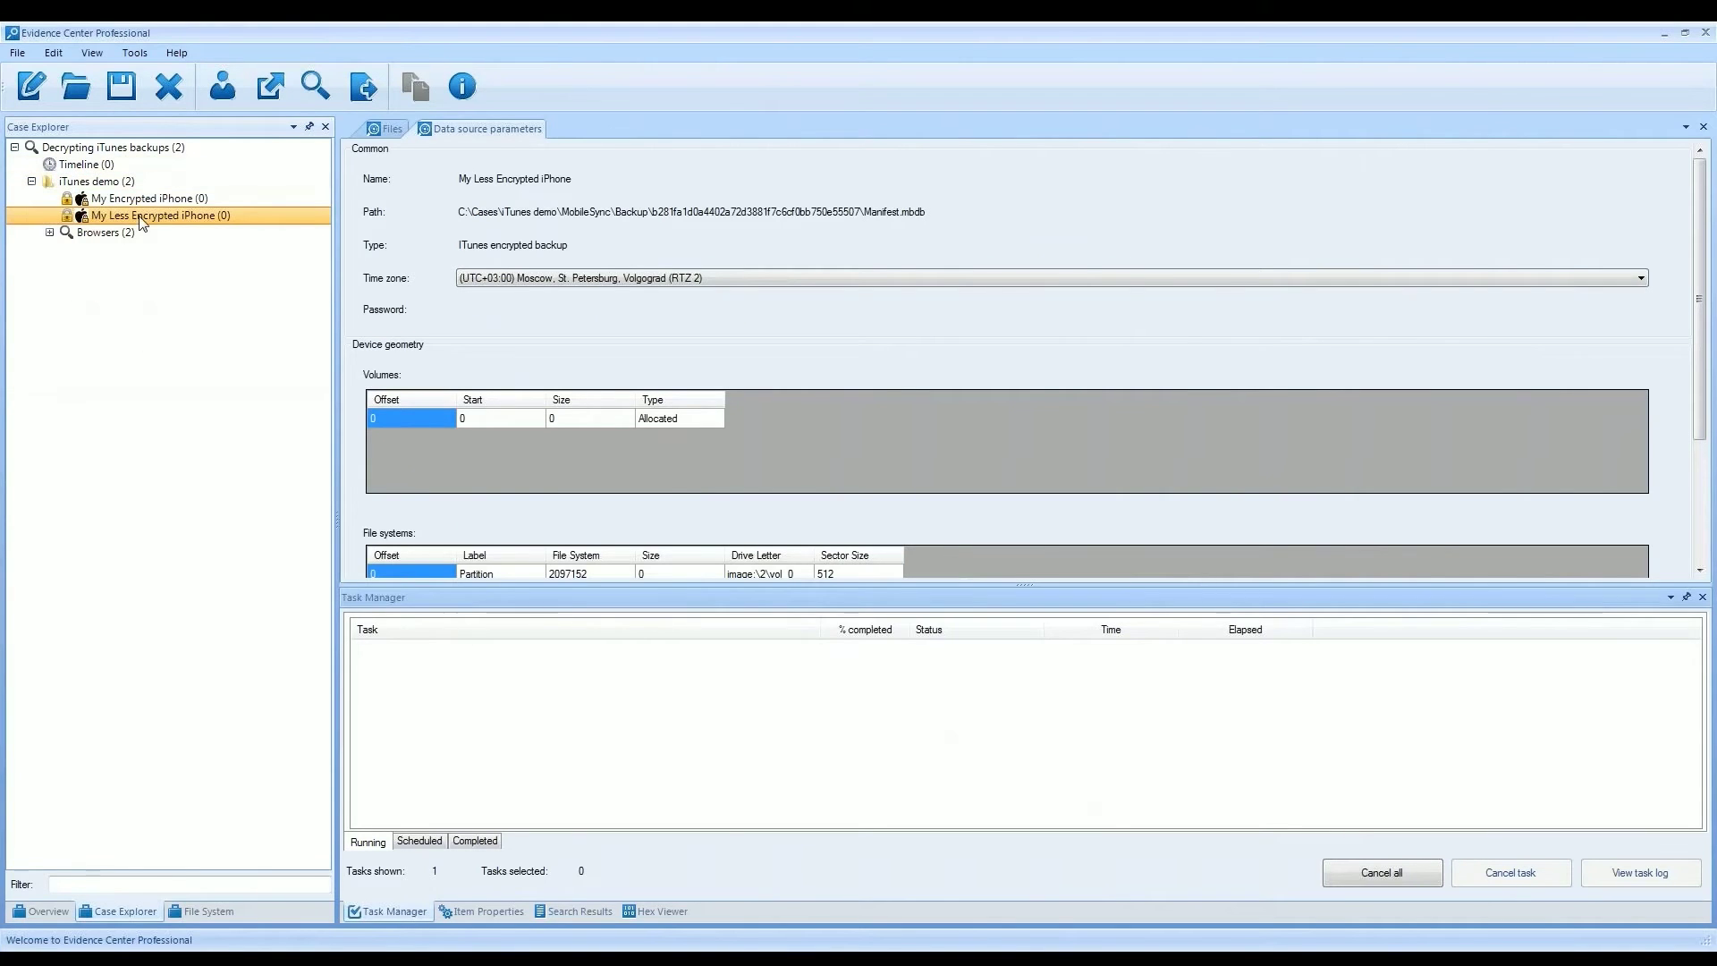
{"action": "right_click", "coordinate": [140, 222]}
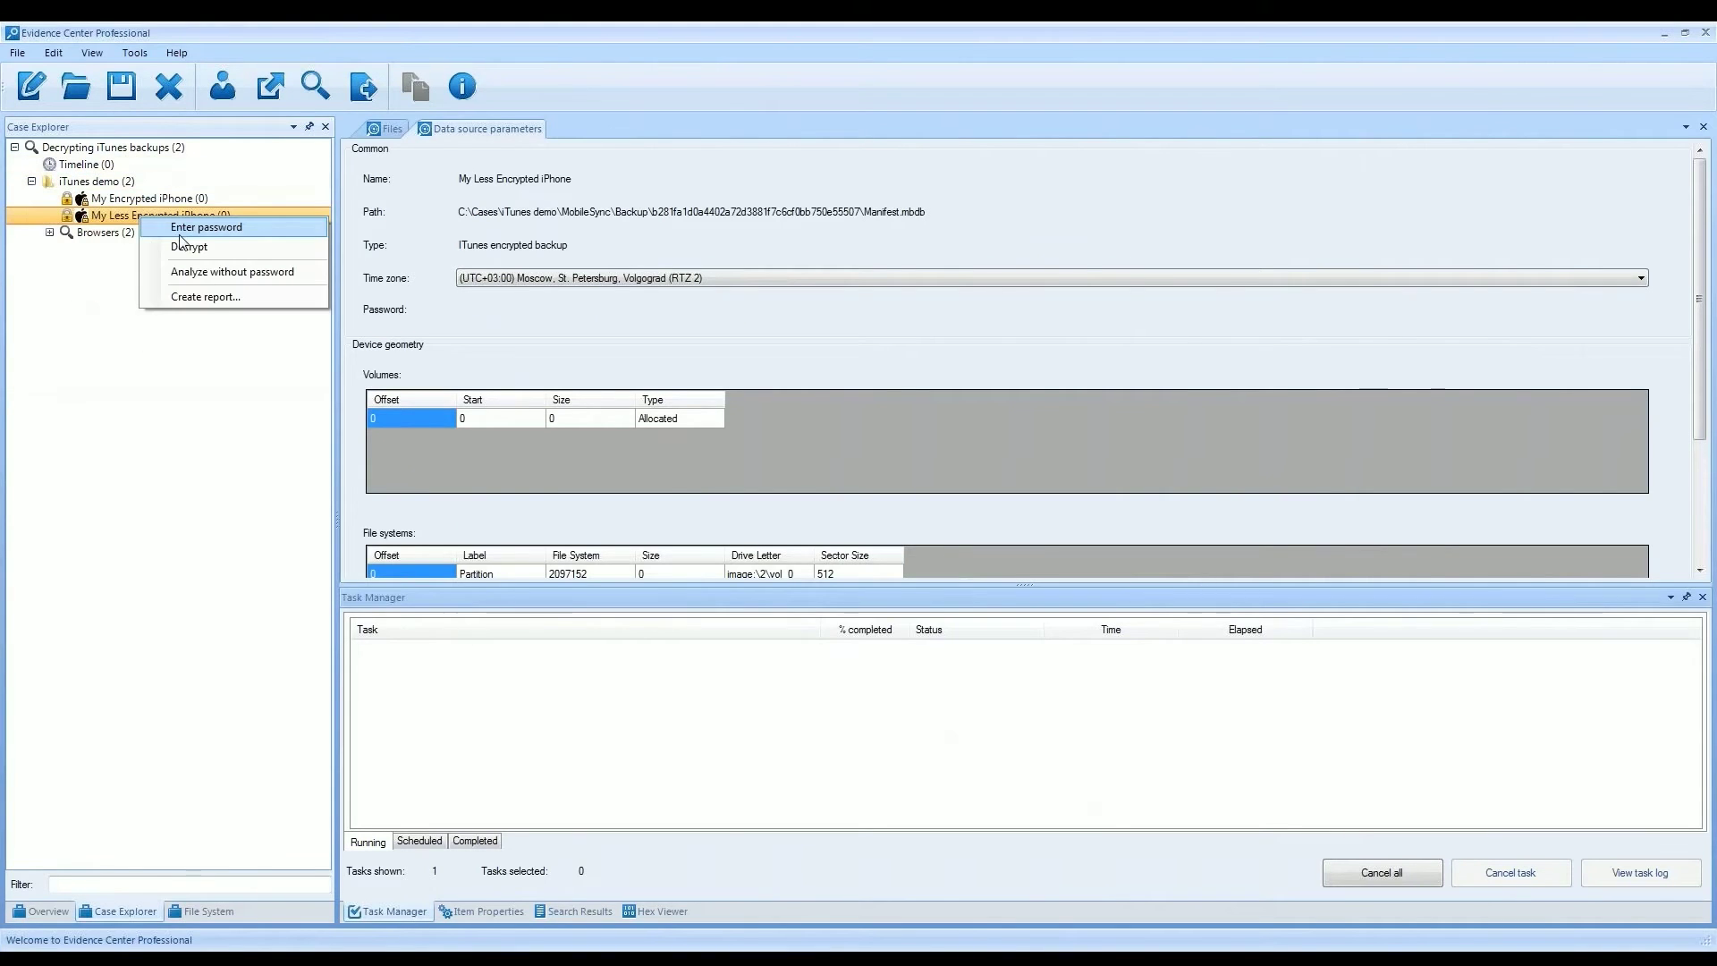
{"action": "left_click", "coordinate": [185, 243]}
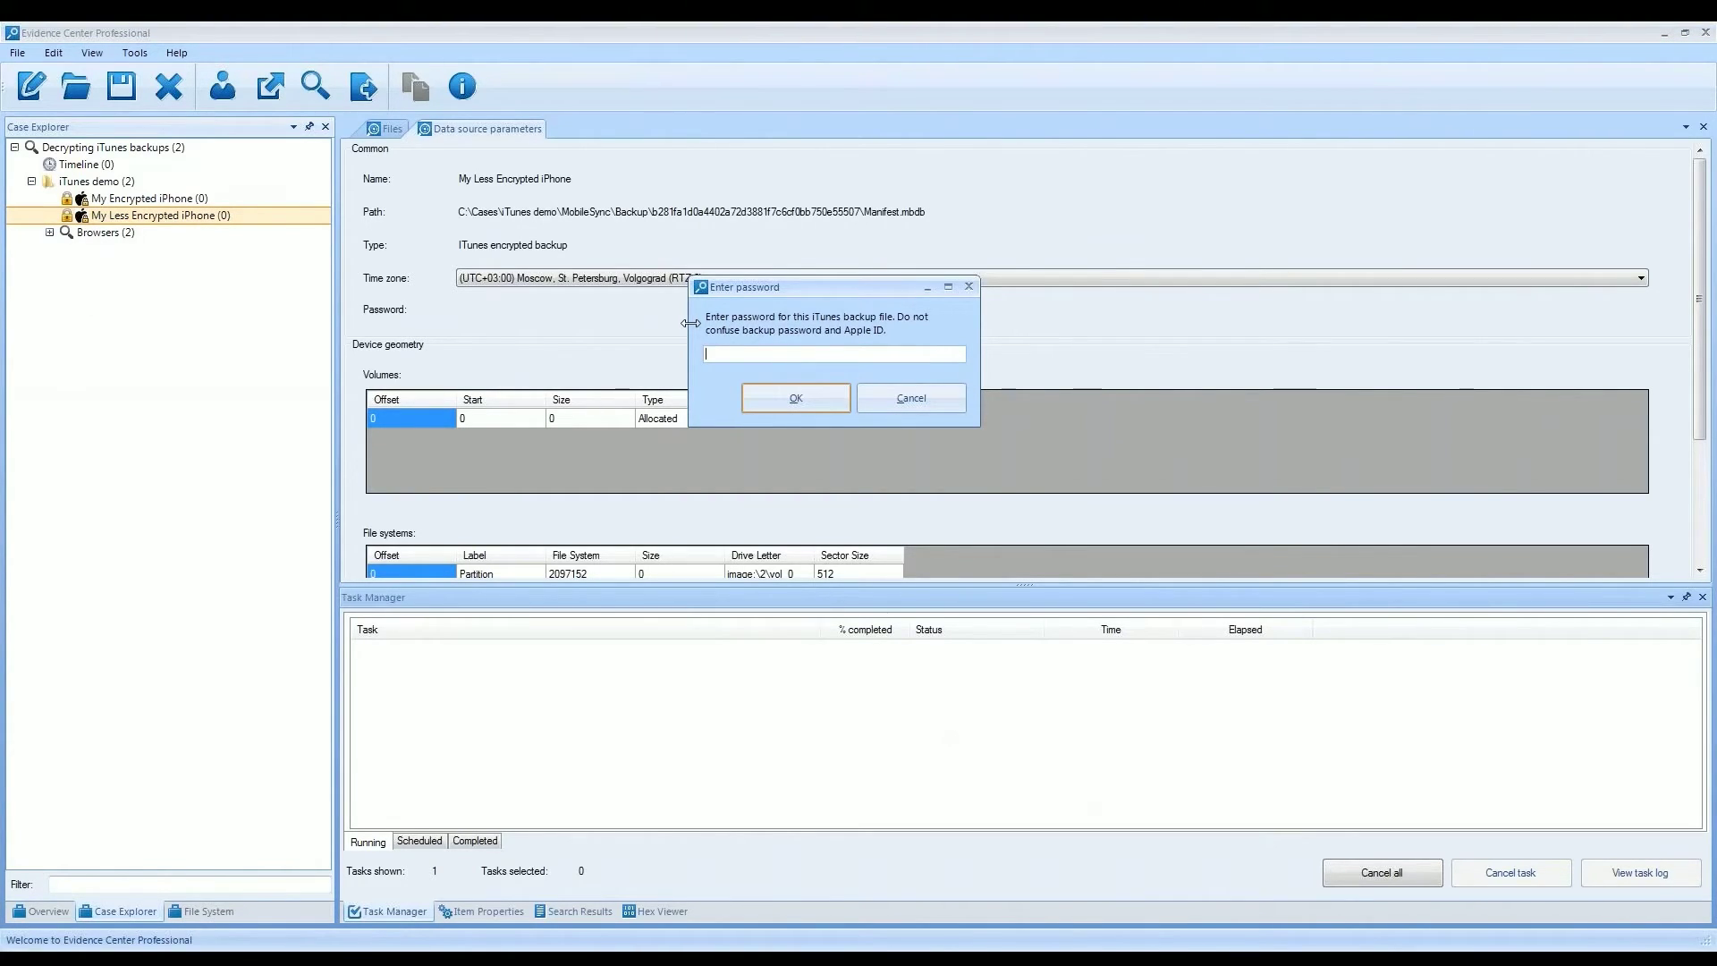
{"action": "type", "text": "12345678"}
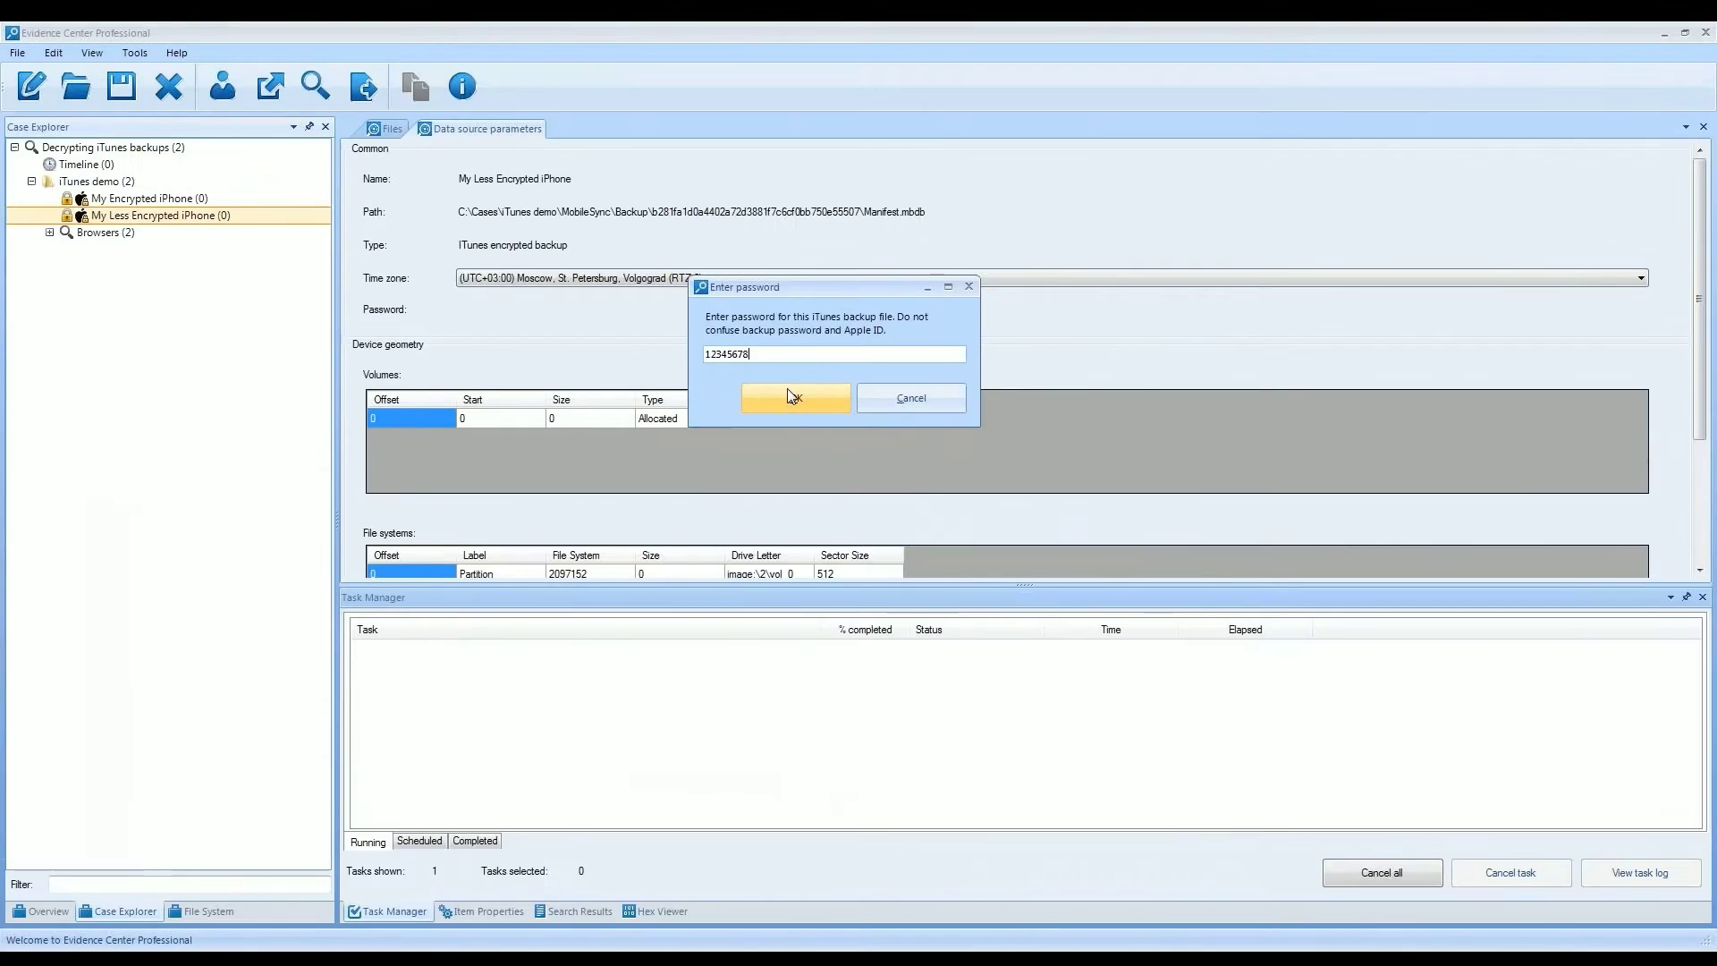
{"action": "left_click", "coordinate": [791, 396]}
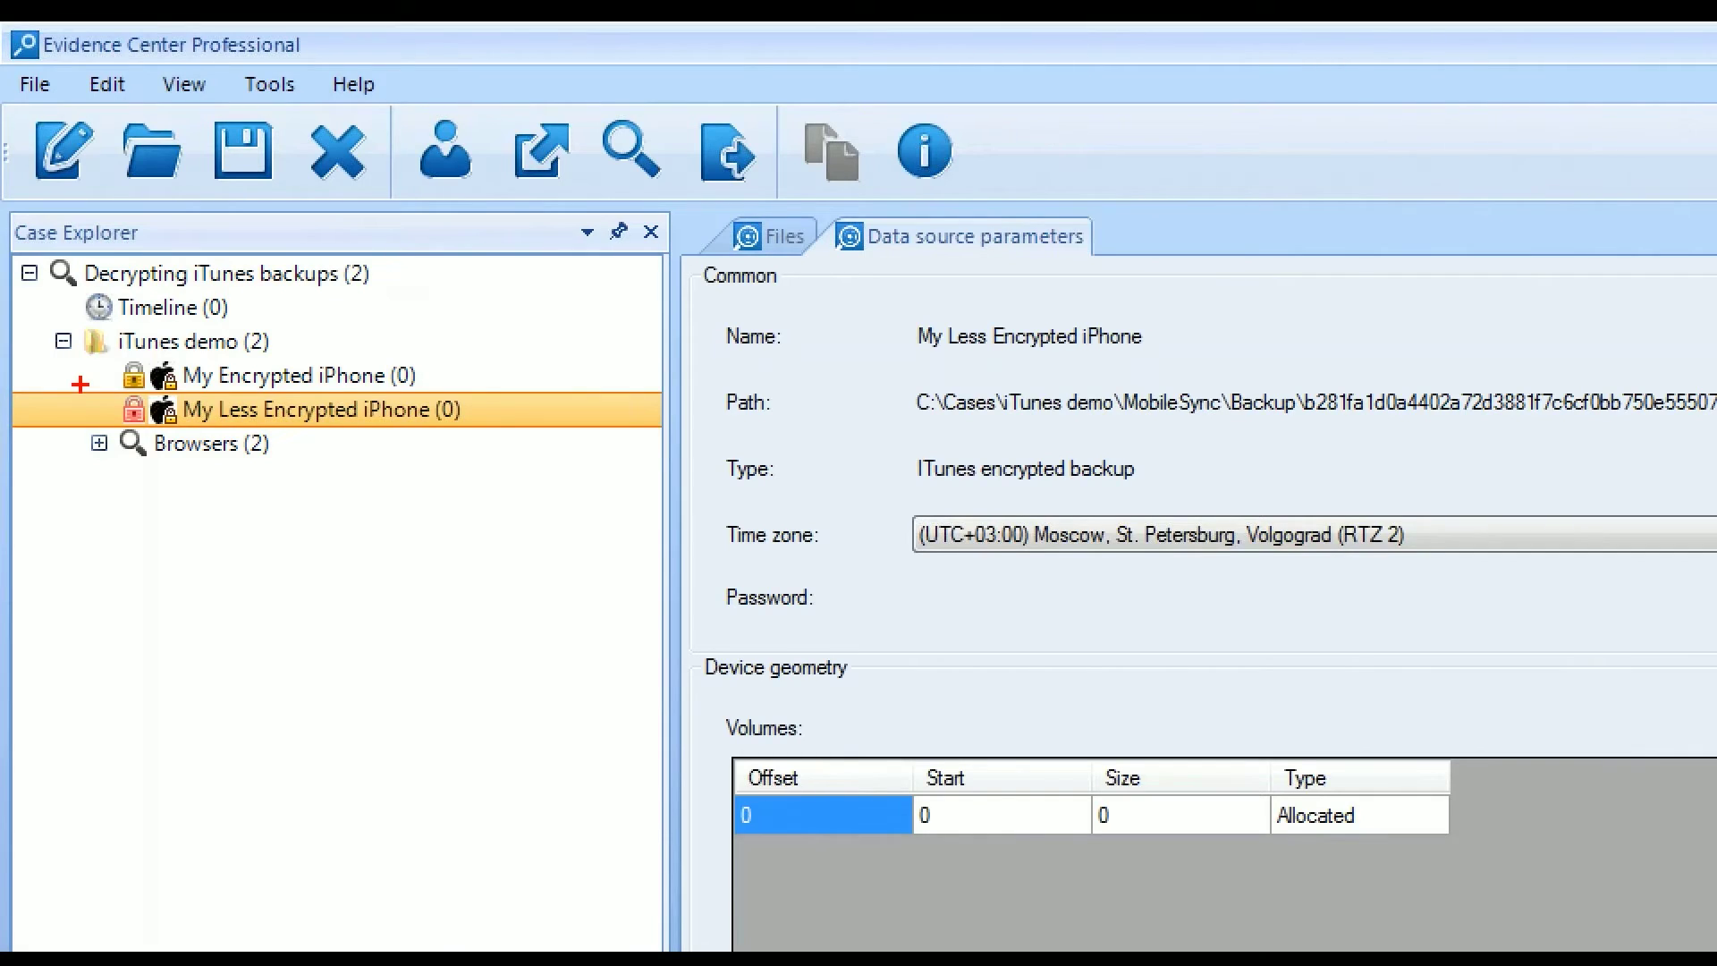
- Open the Browsers (2) node in Case Explorer to view the browser results
{"action": "left_click_drag", "start_coordinate": [79, 383], "coordinate": [199, 431]}
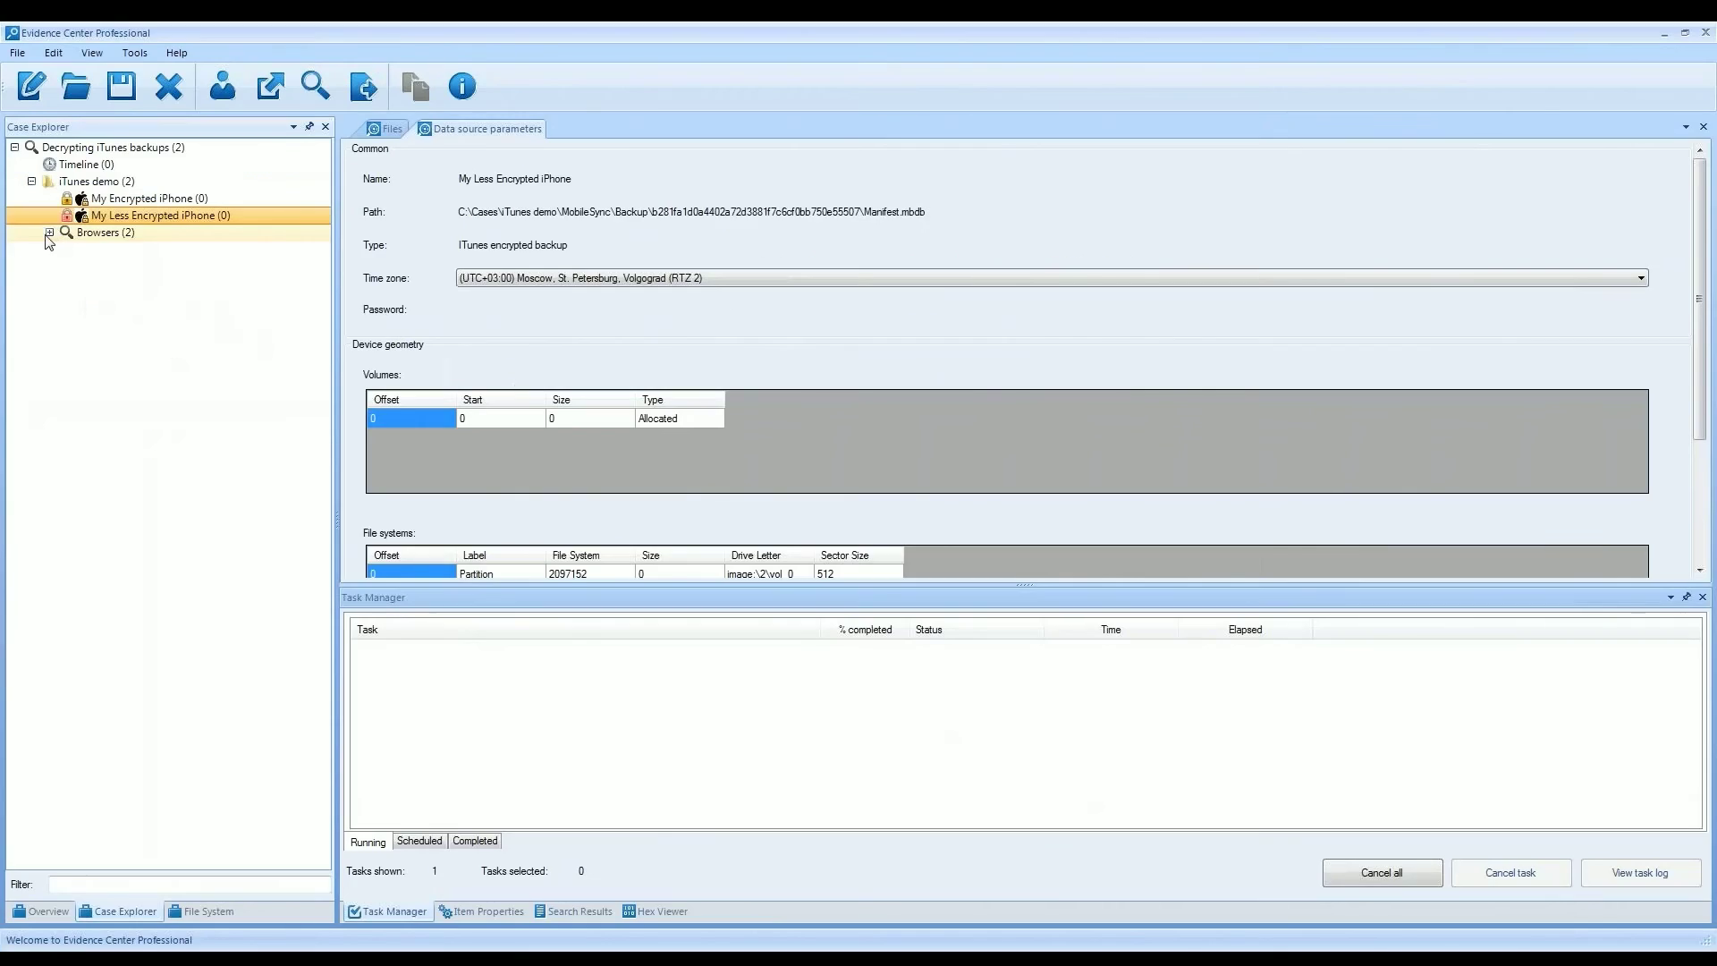
{"action": "left_click", "coordinate": [220, 444]}
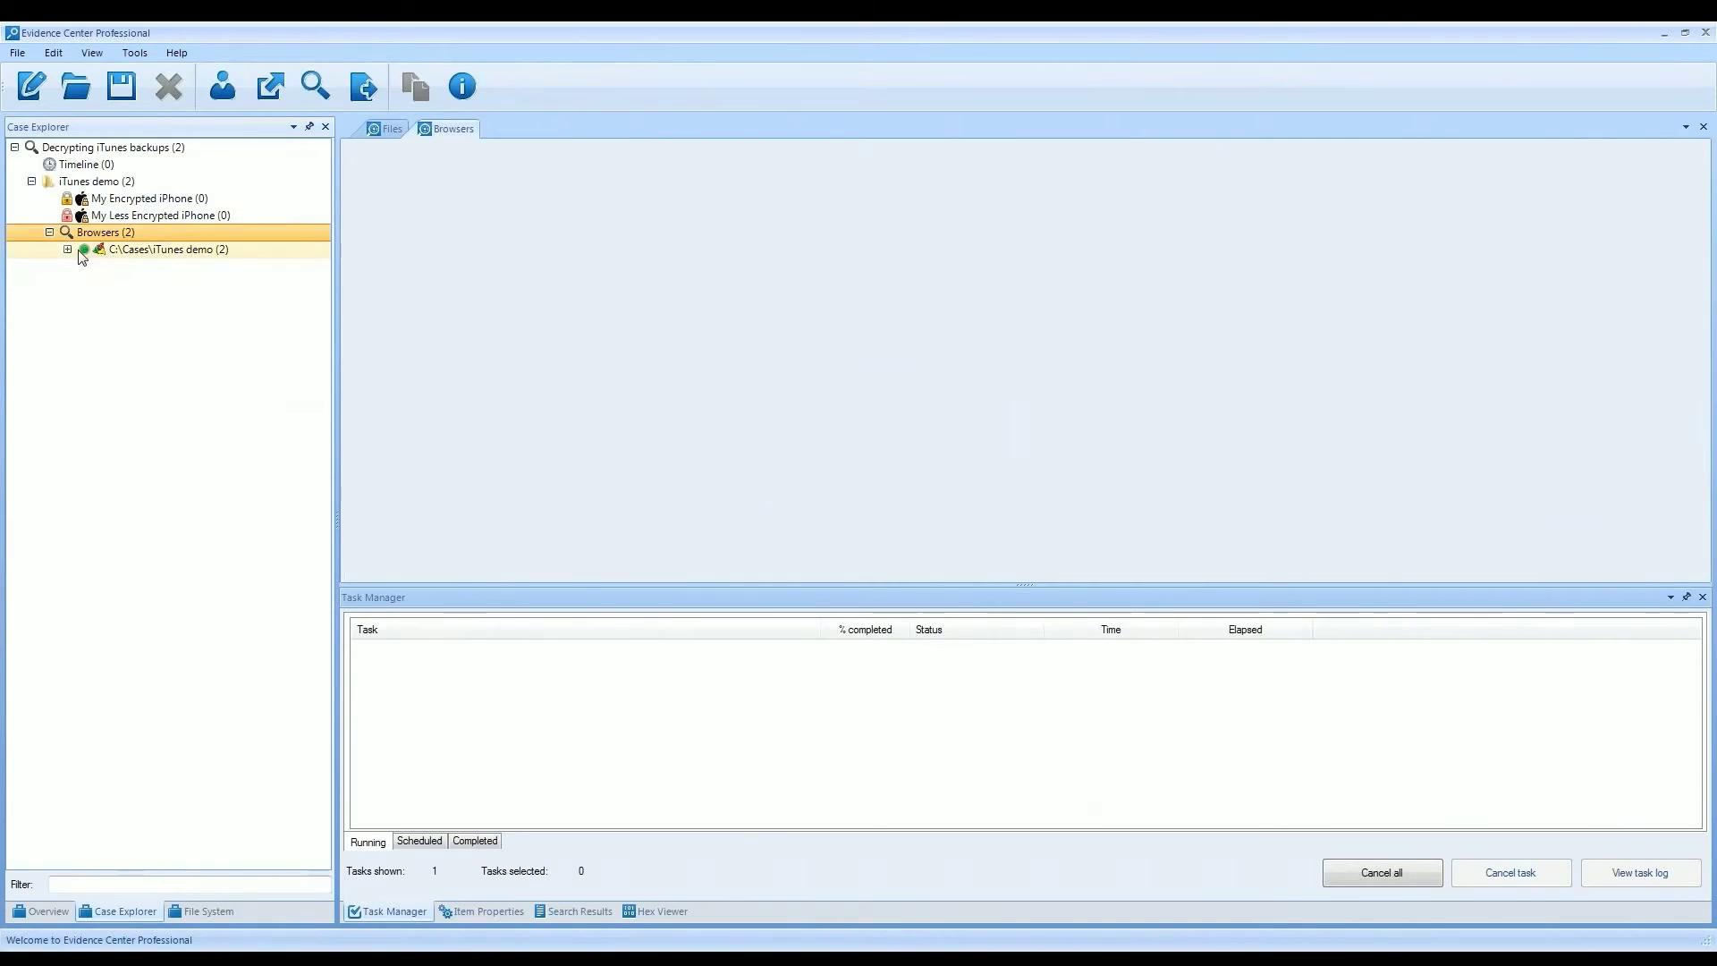
- Show Passwords (2) under C:\Cases\iTunes demo, then reopen My Less Encrypted iPhone's context menu
{"action": "double_click", "coordinate": [111, 251]}
{"action": "left_click", "coordinate": [129, 268]}
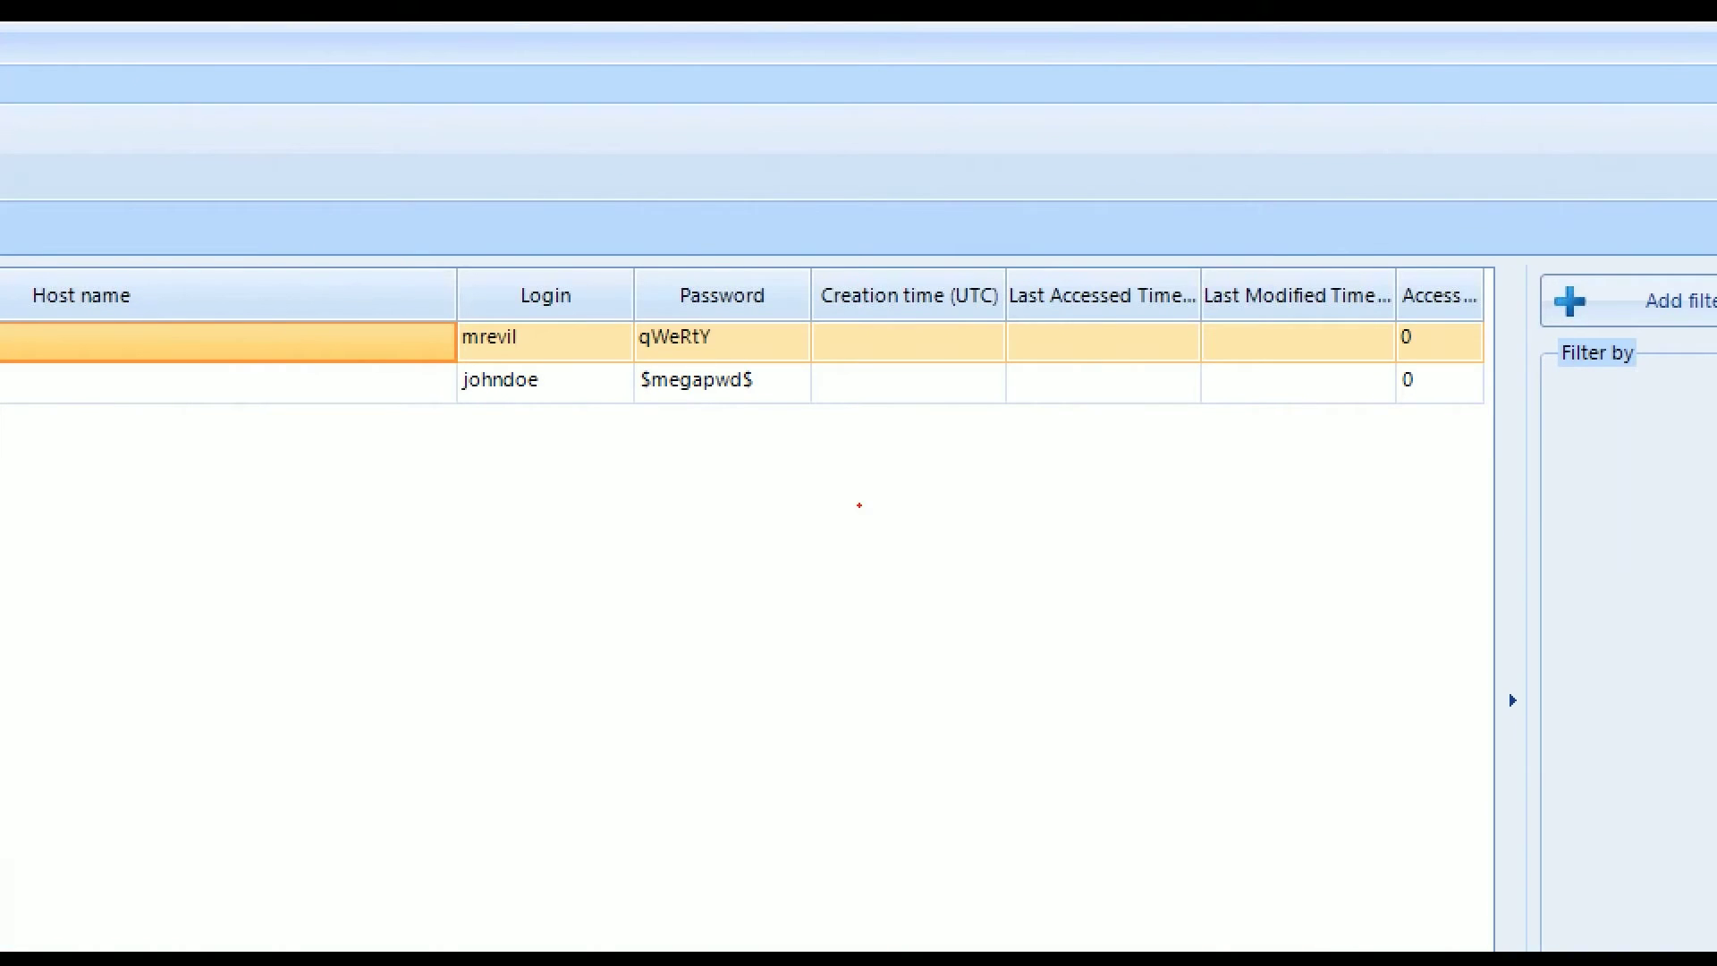
{"action": "mouse_move", "coordinate": [632, 296]}
{"action": "left_mouse_down"}
{"action": "mouse_move", "coordinate": [728, 402]}
{"action": "mouse_move", "coordinate": [784, 425]}
{"action": "left_mouse_up"}
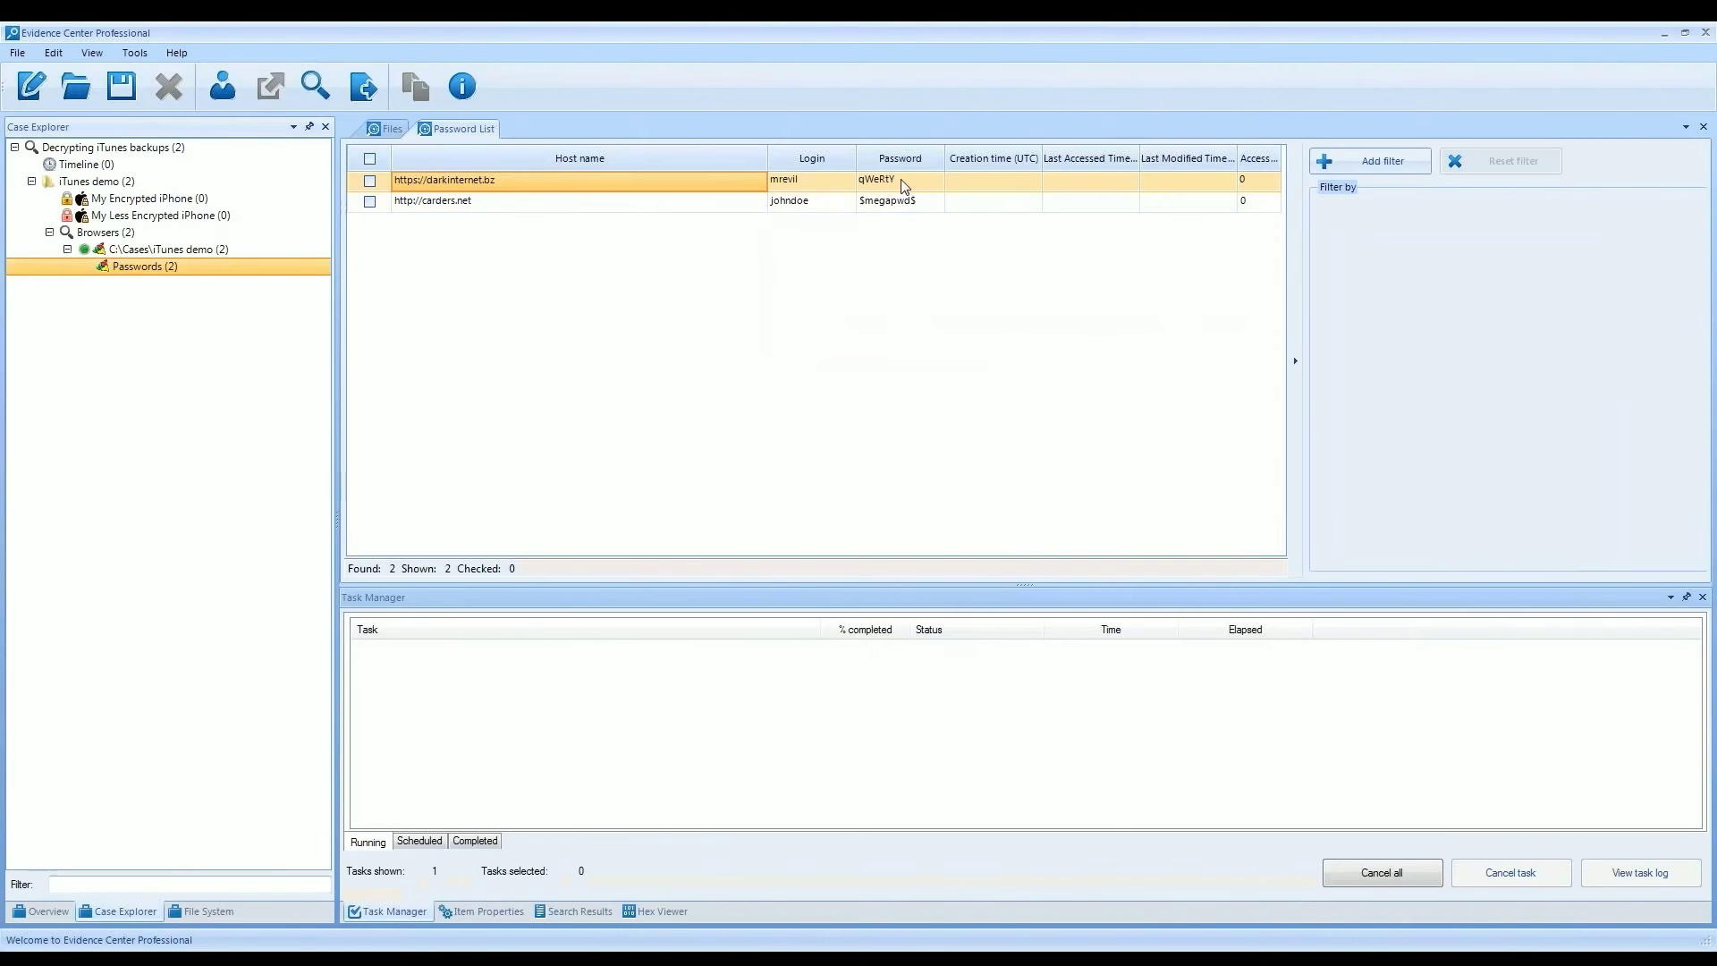
{"action": "right_click", "coordinate": [197, 219]}
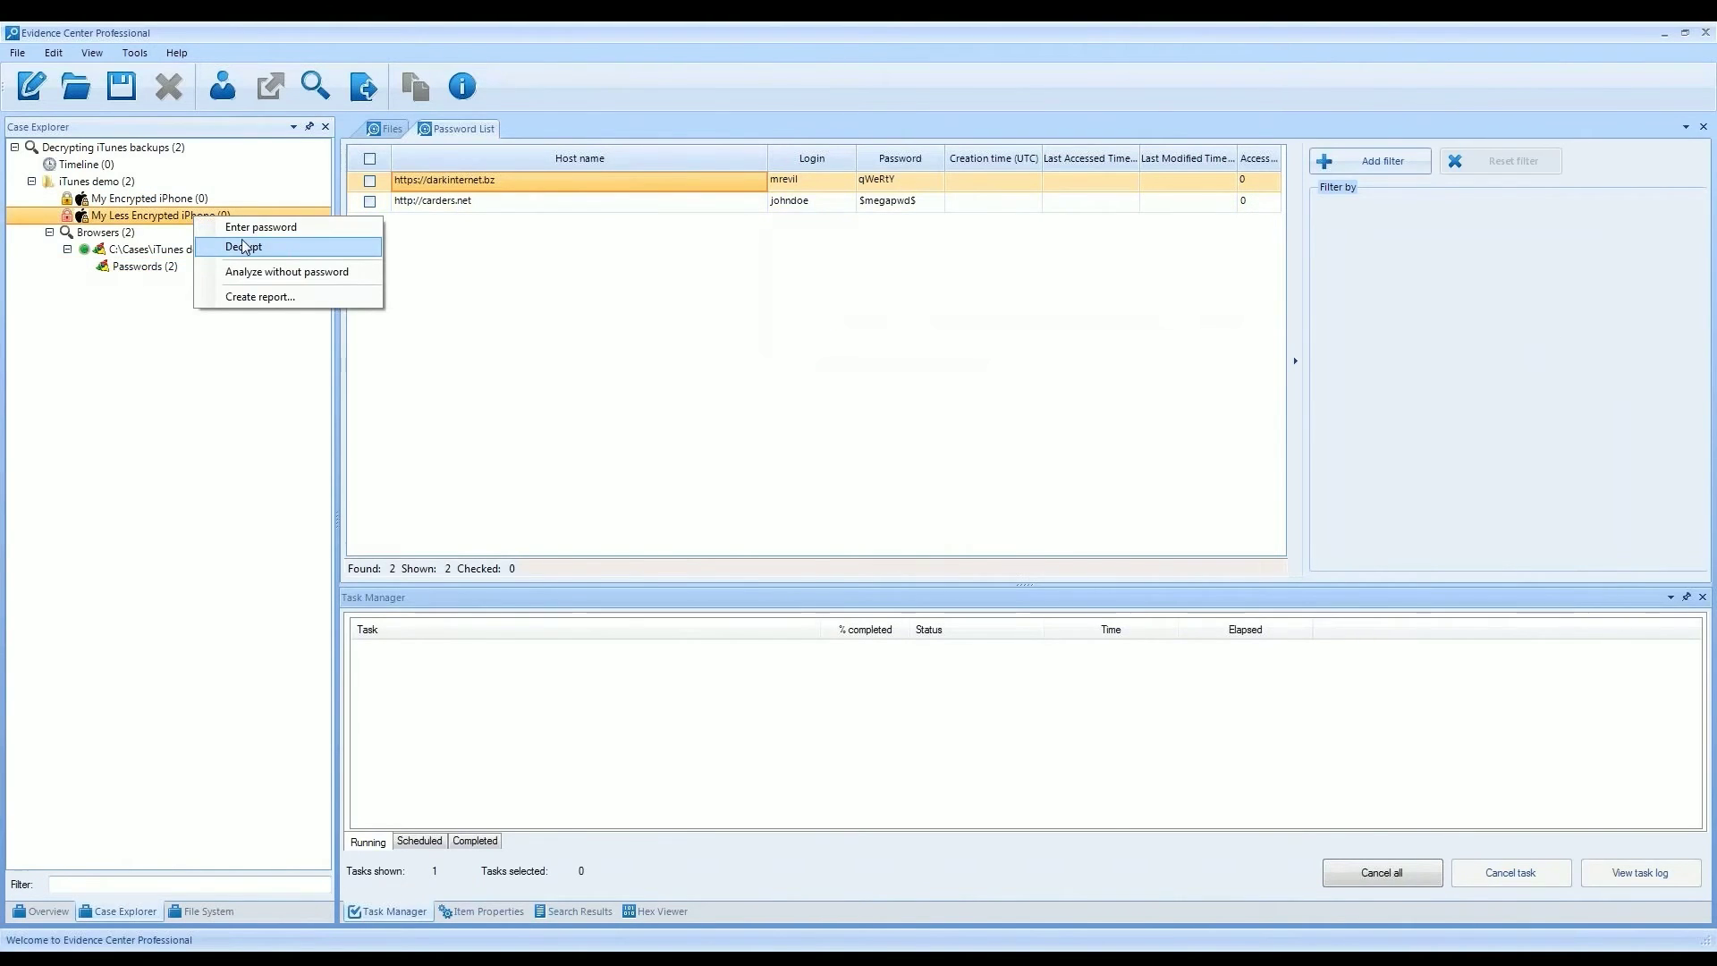
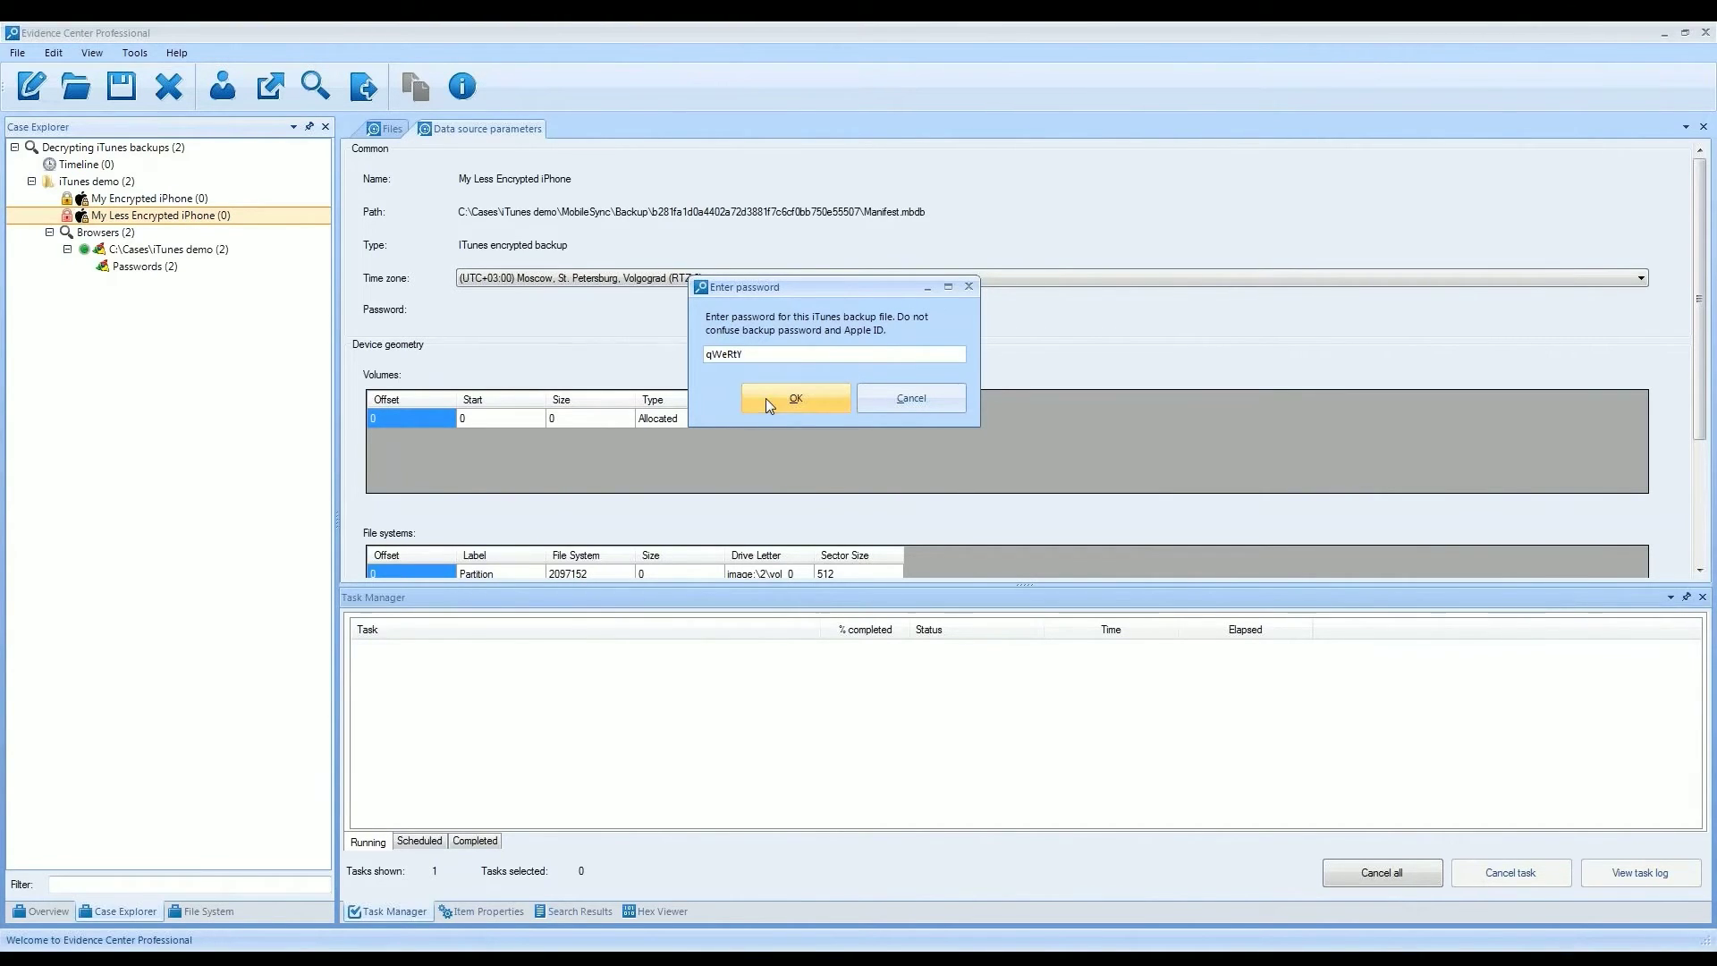
- Confirm the entered backup password for My Less Encrypted iPhone
{"action": "left_click", "coordinate": [767, 398]}
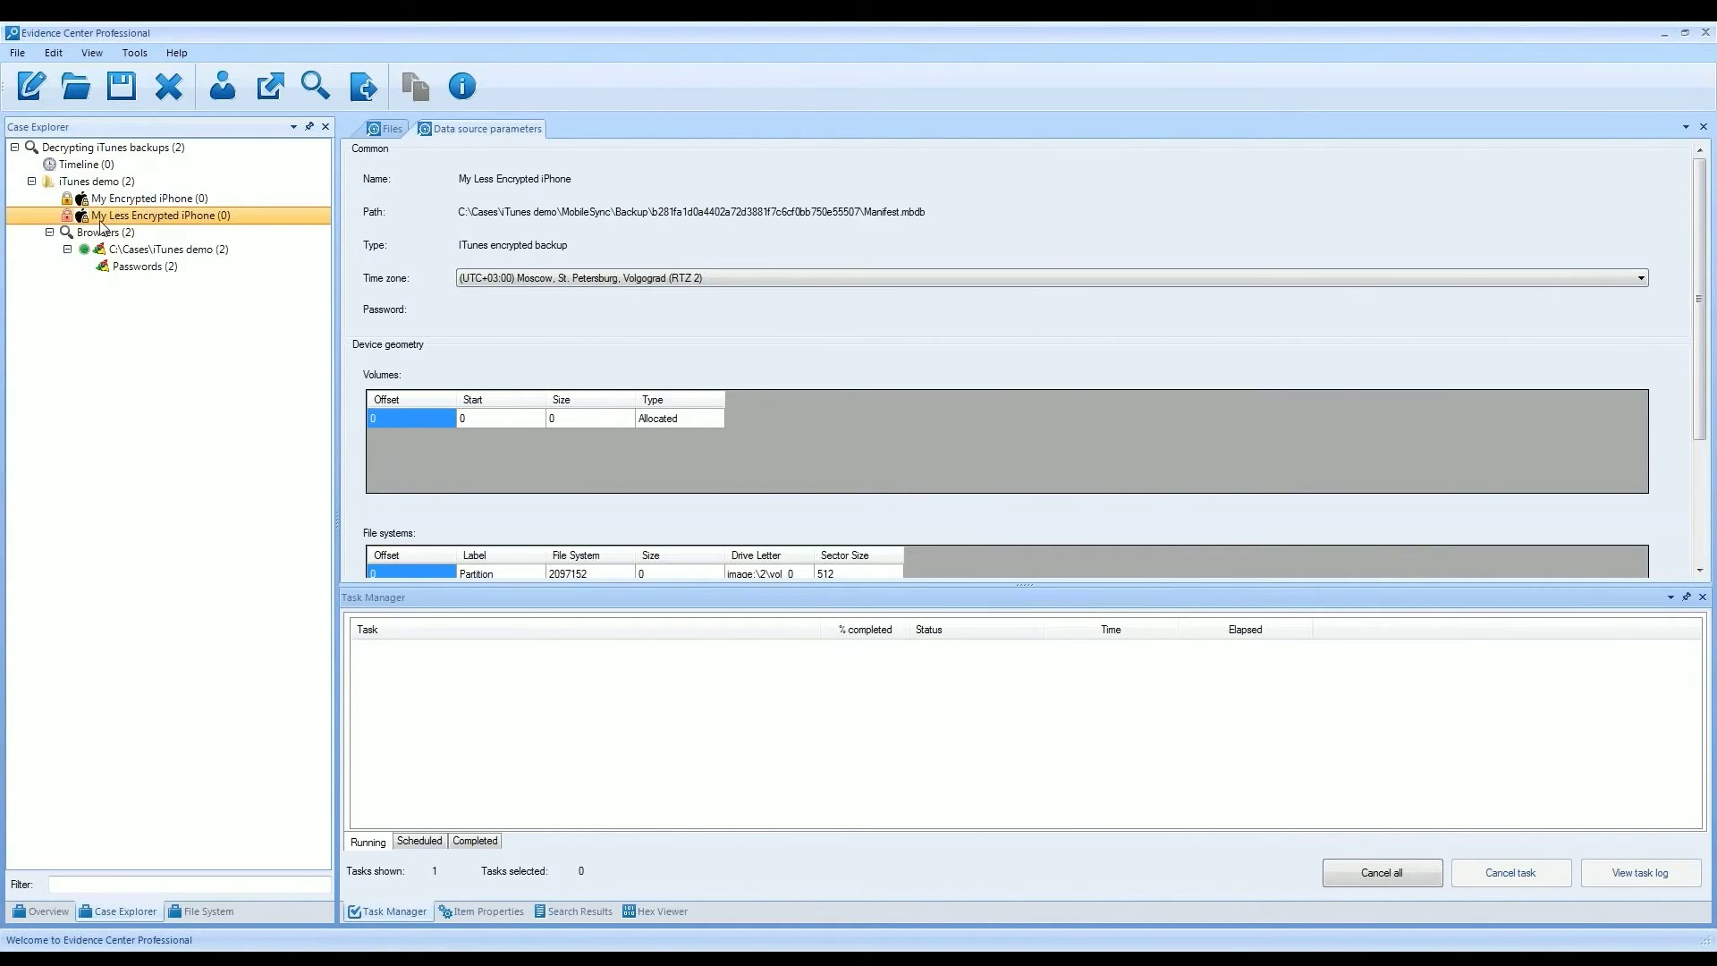
- Decrypt the My Less Encrypted iPhone backup from its Case Explorer context menu
{"action": "right_click", "coordinate": [114, 216]}
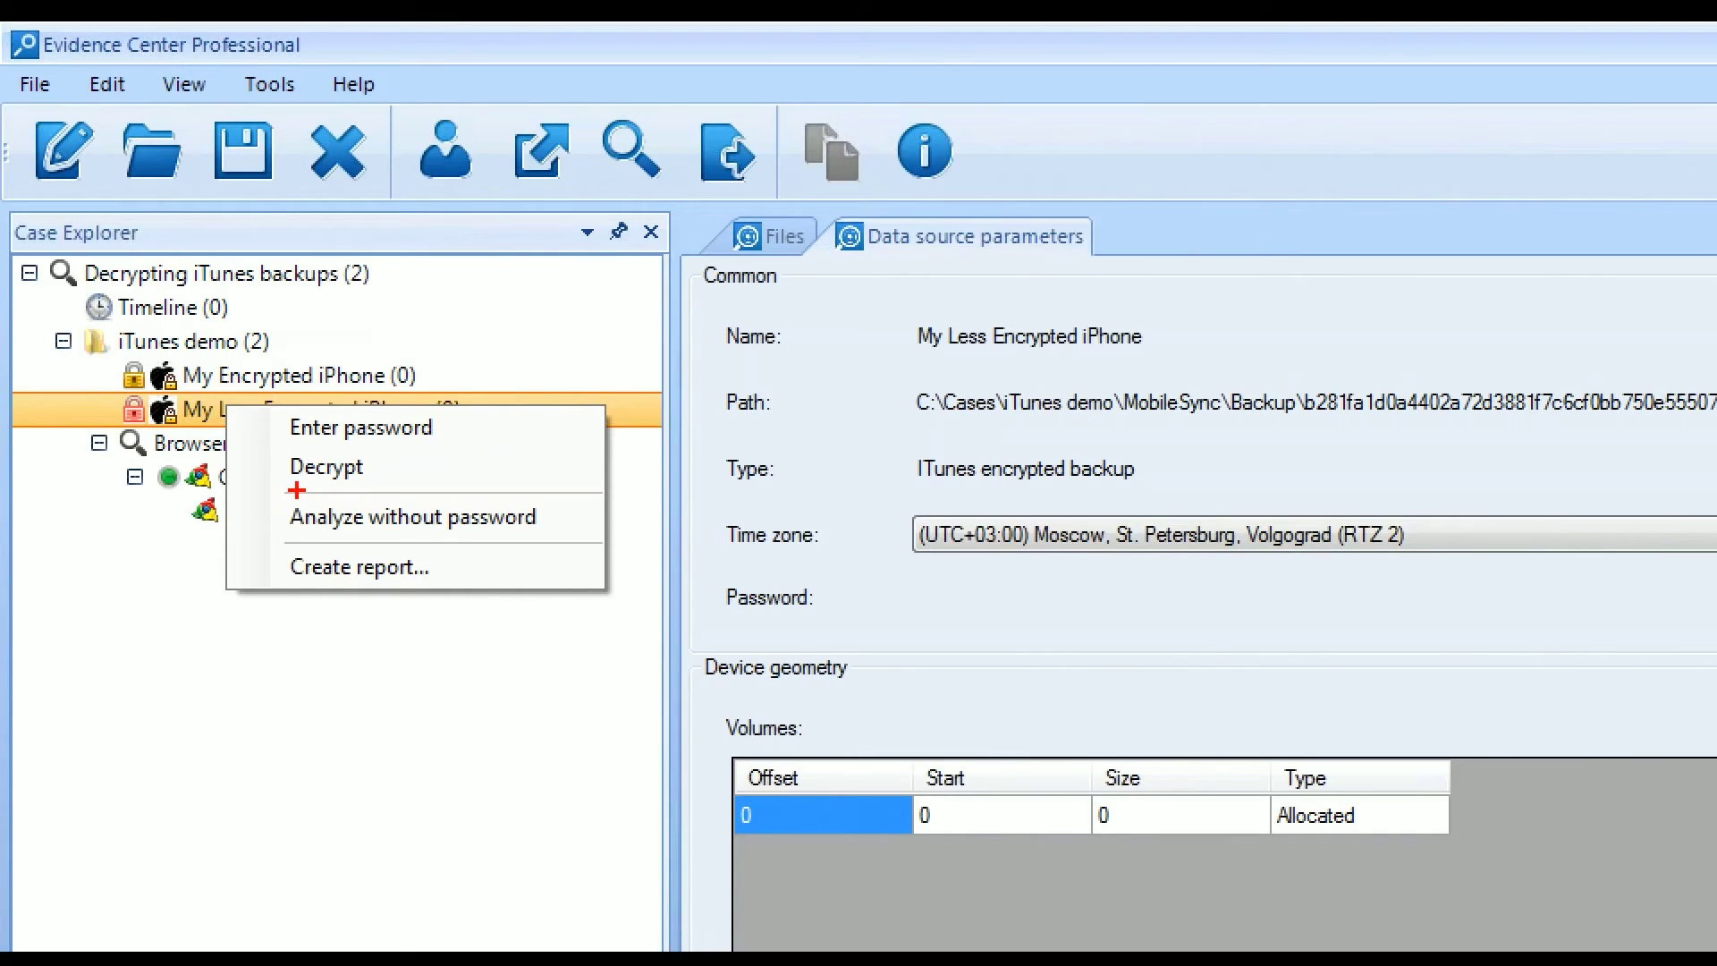
{"action": "left_click_drag", "start_coordinate": [253, 444], "coordinate": [410, 505]}
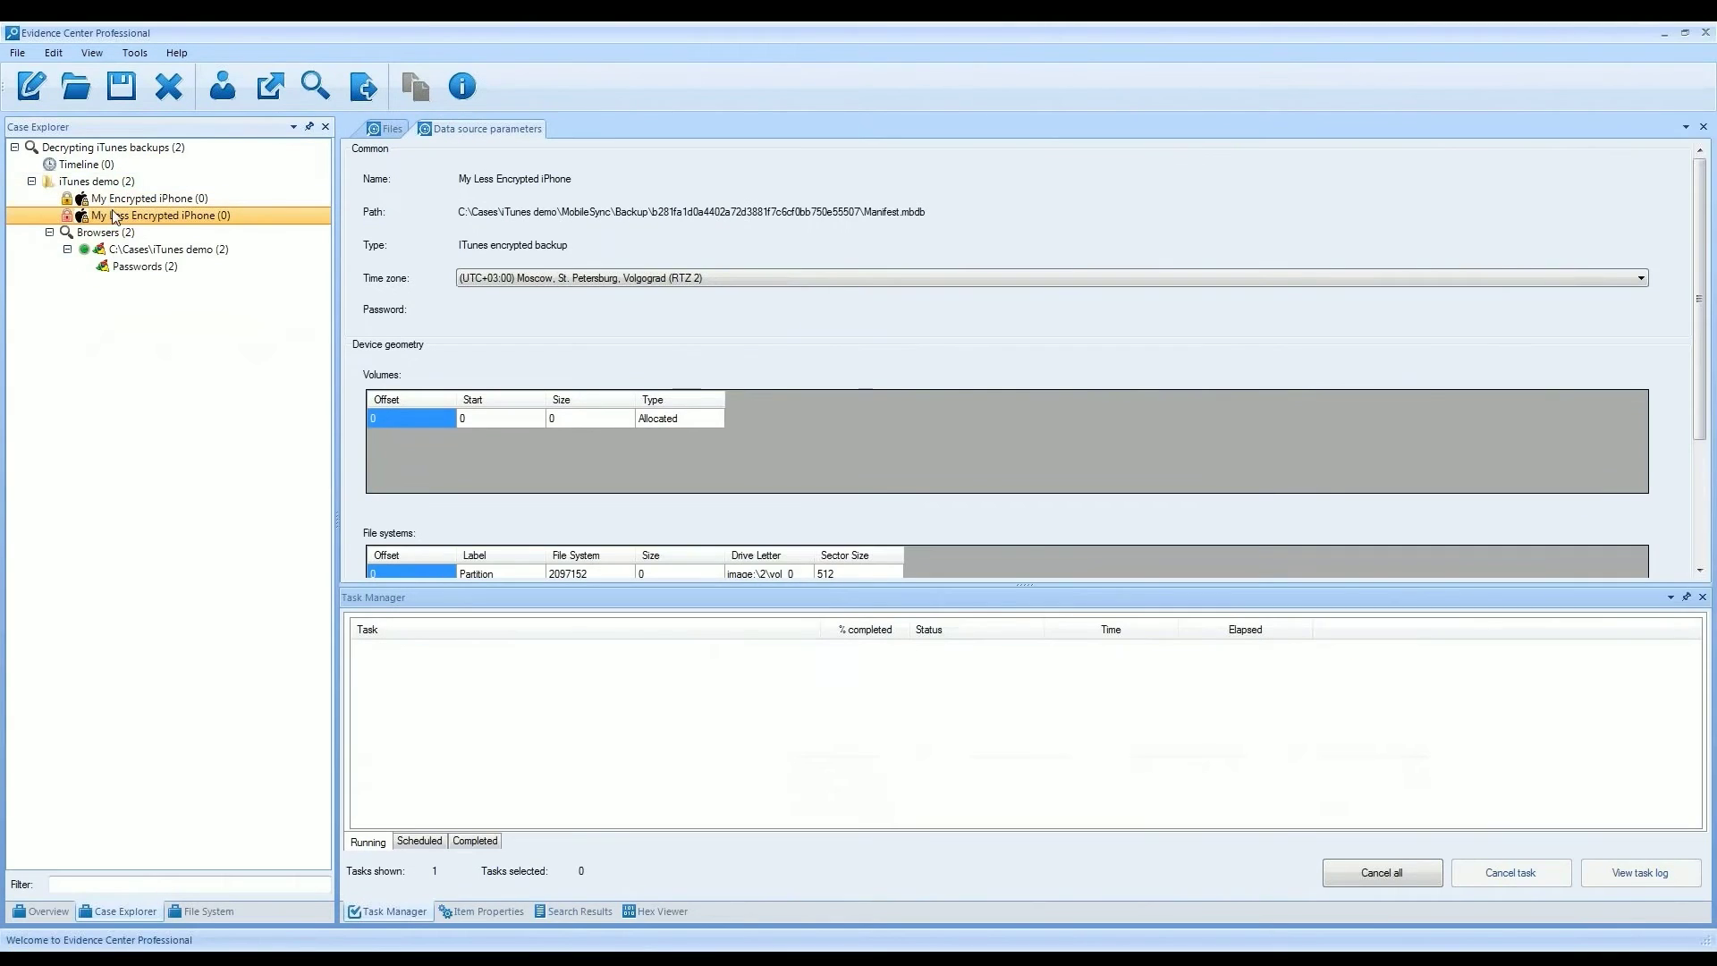
{"action": "right_click", "coordinate": [113, 216]}
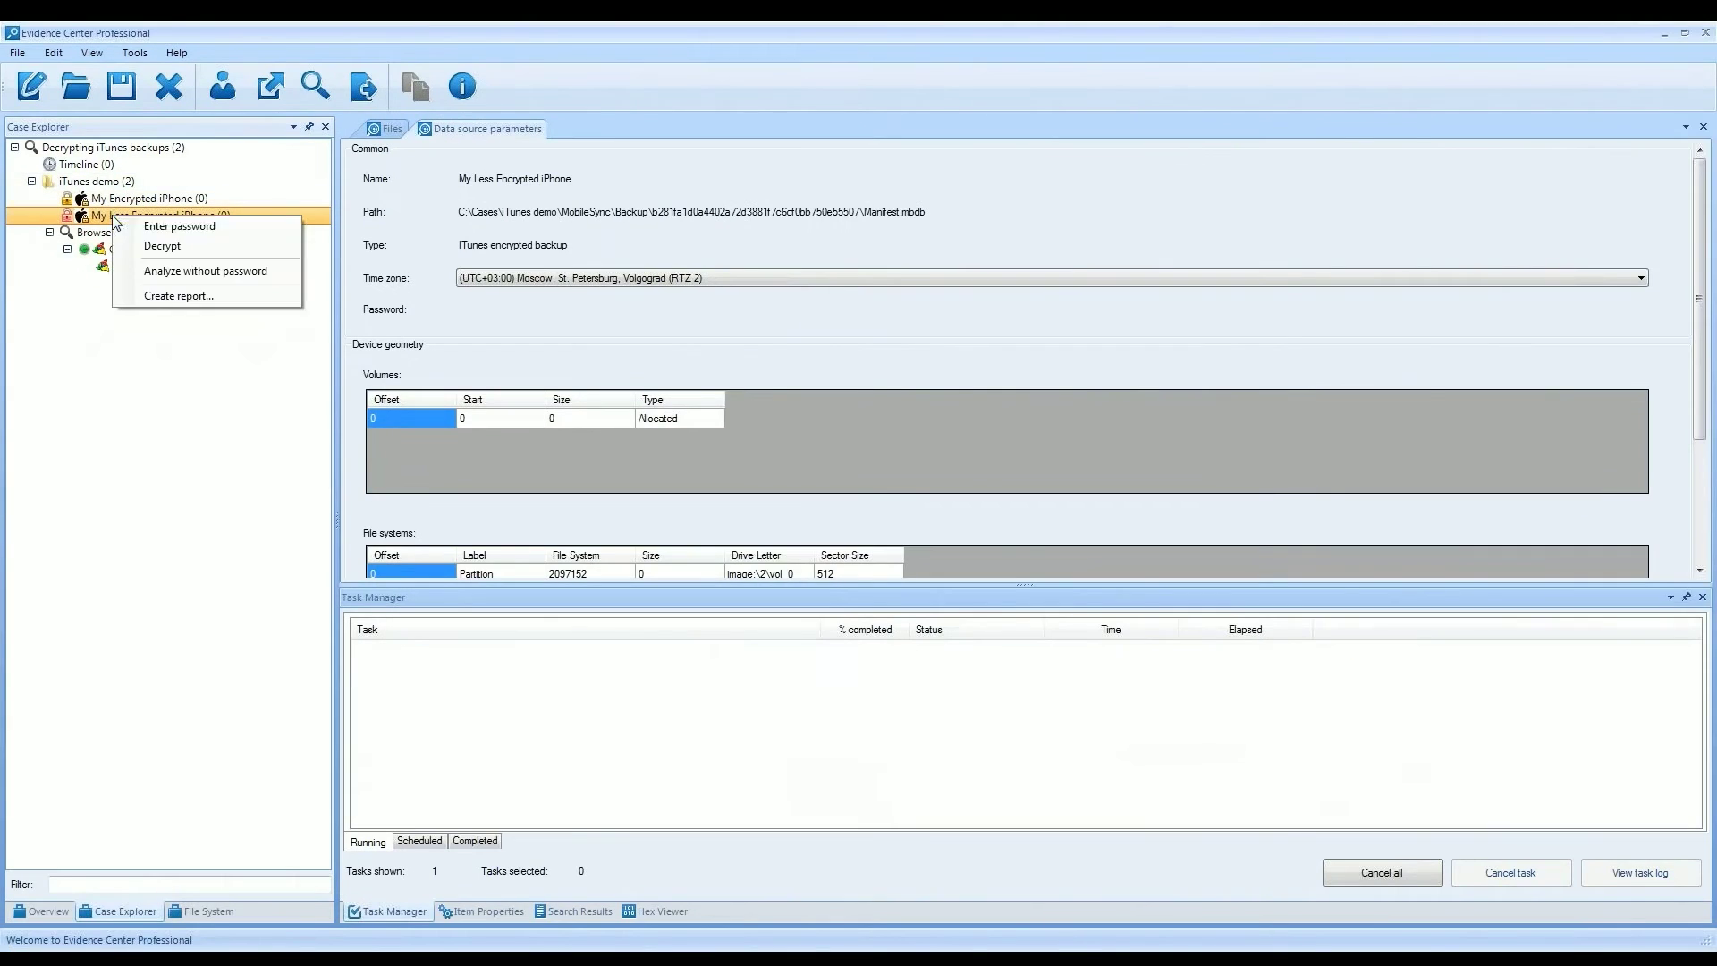
{"action": "left_click", "coordinate": [156, 247]}
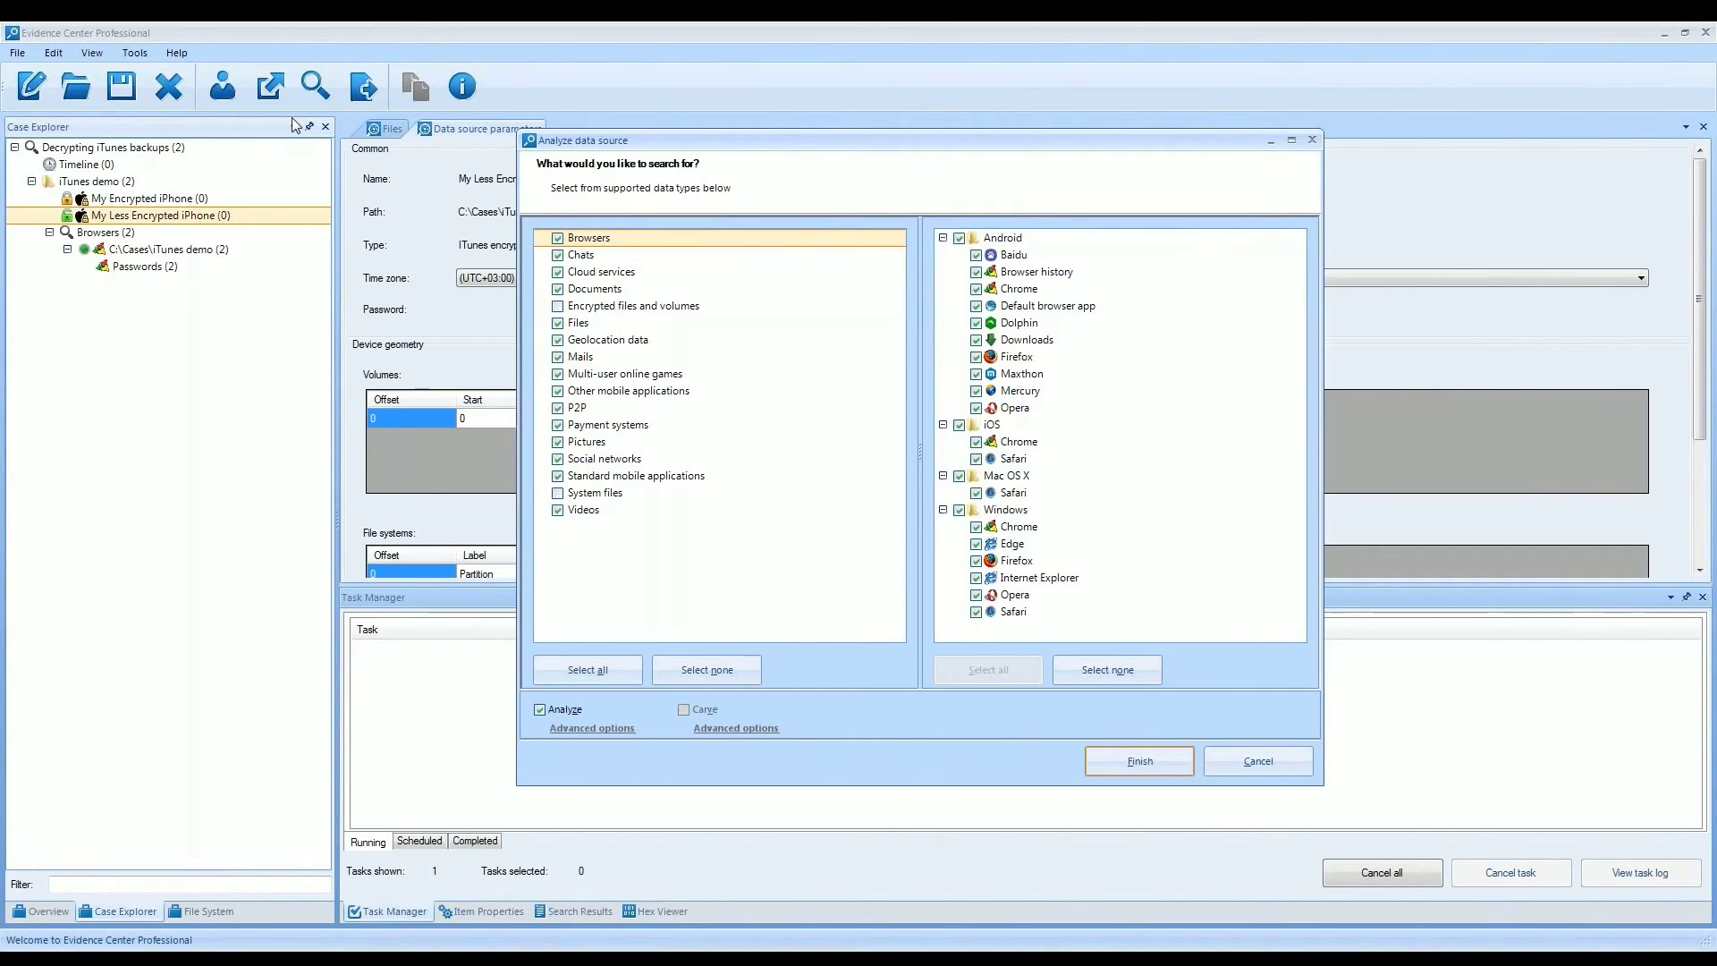
- Check the chat apps under Chats, then start analysis with the default browsers, messengers, emails and pictures
{"action": "left_click", "coordinate": [595, 255]}
{"action": "mouse_move", "coordinate": [1304, 282]}
{"action": "left_mouse_down"}
{"action": "mouse_move", "coordinate": [1331, 484]}
{"action": "mouse_move", "coordinate": [1298, 266]}
{"action": "left_mouse_up"}
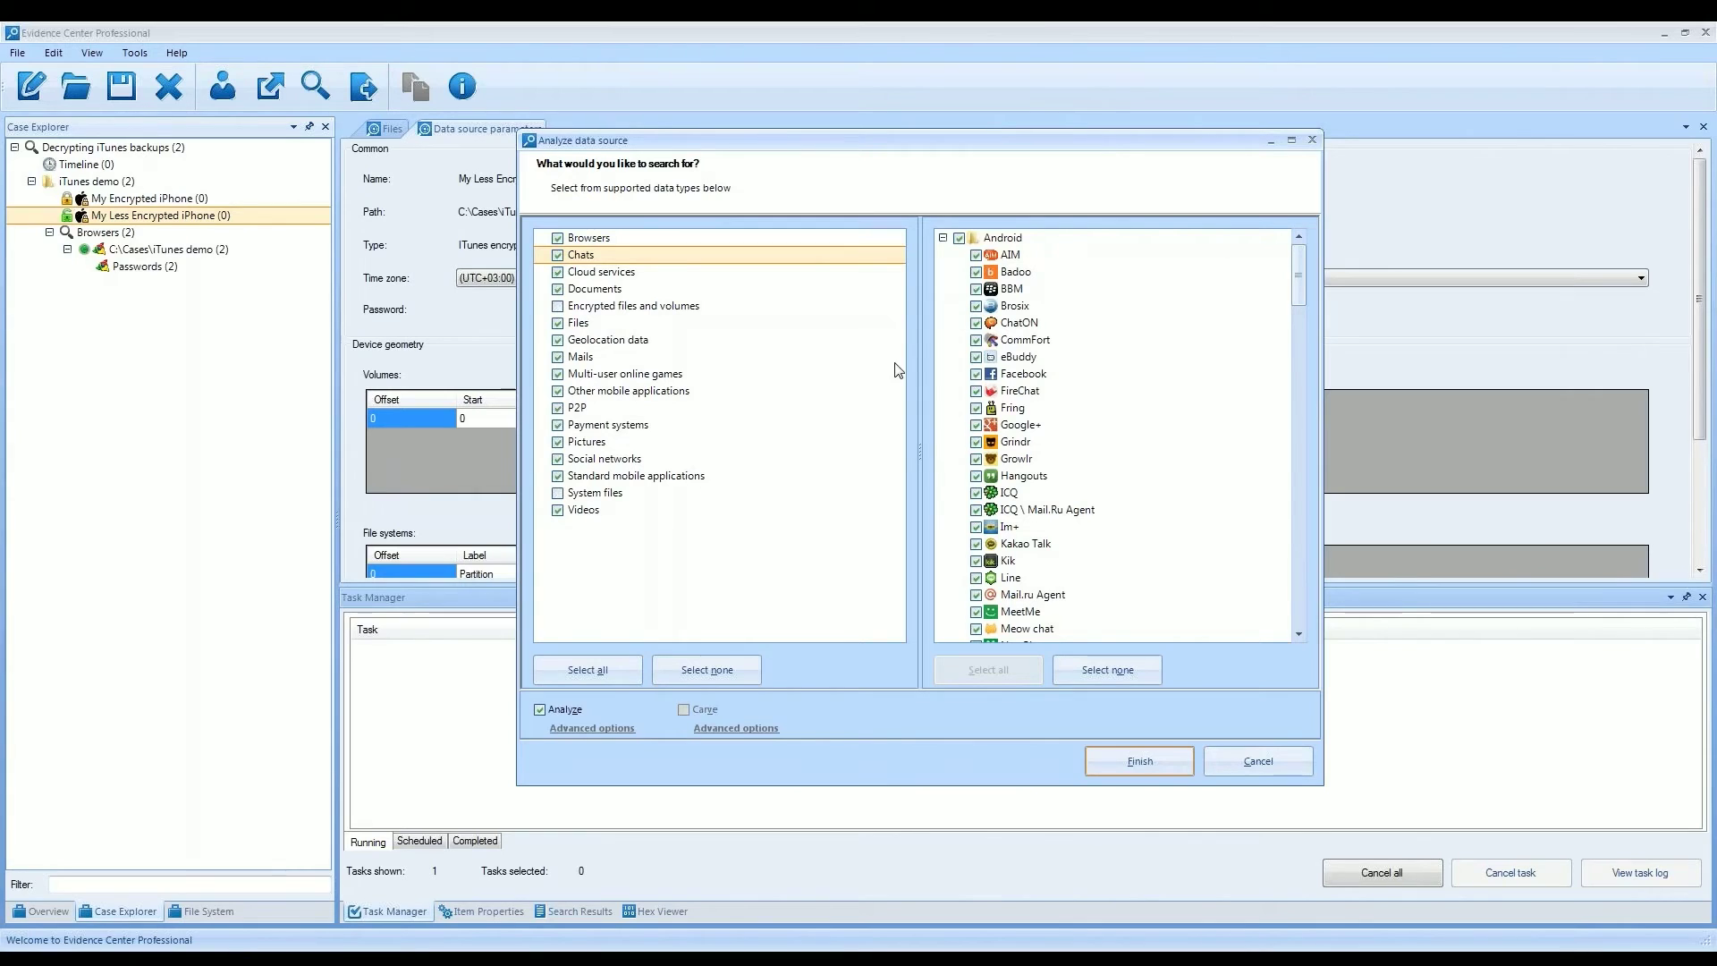
{"action": "left_click", "coordinate": [1146, 767]}
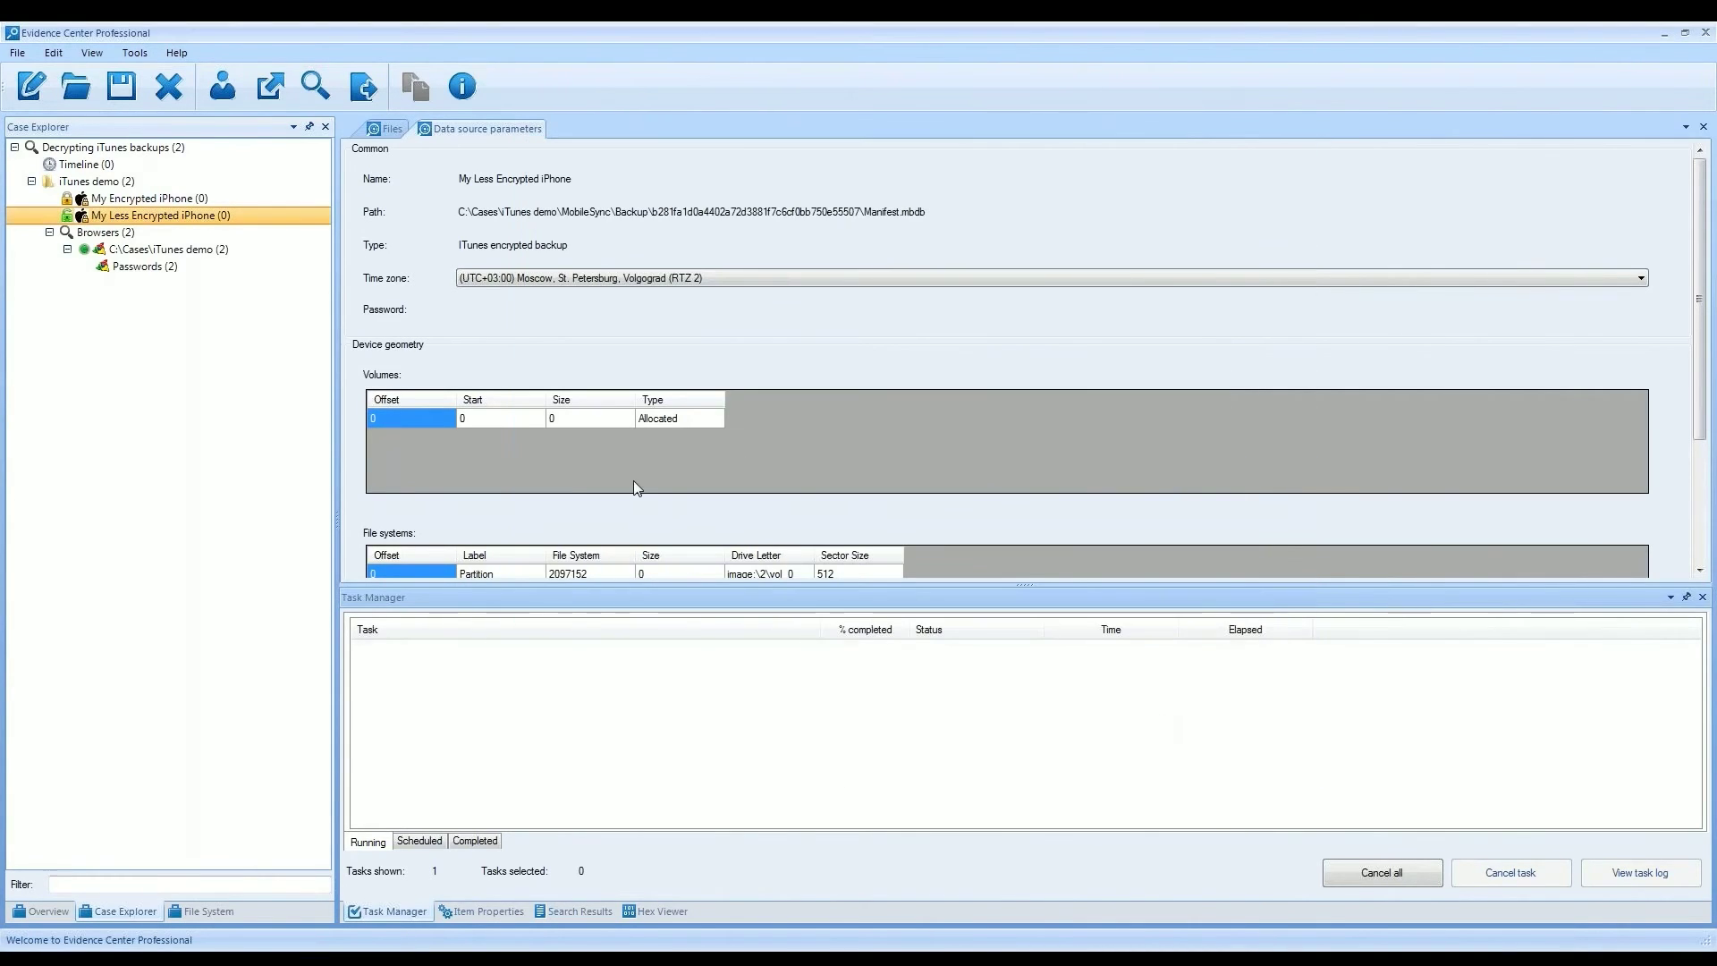
{"action": "right_click", "coordinate": [200, 222]}
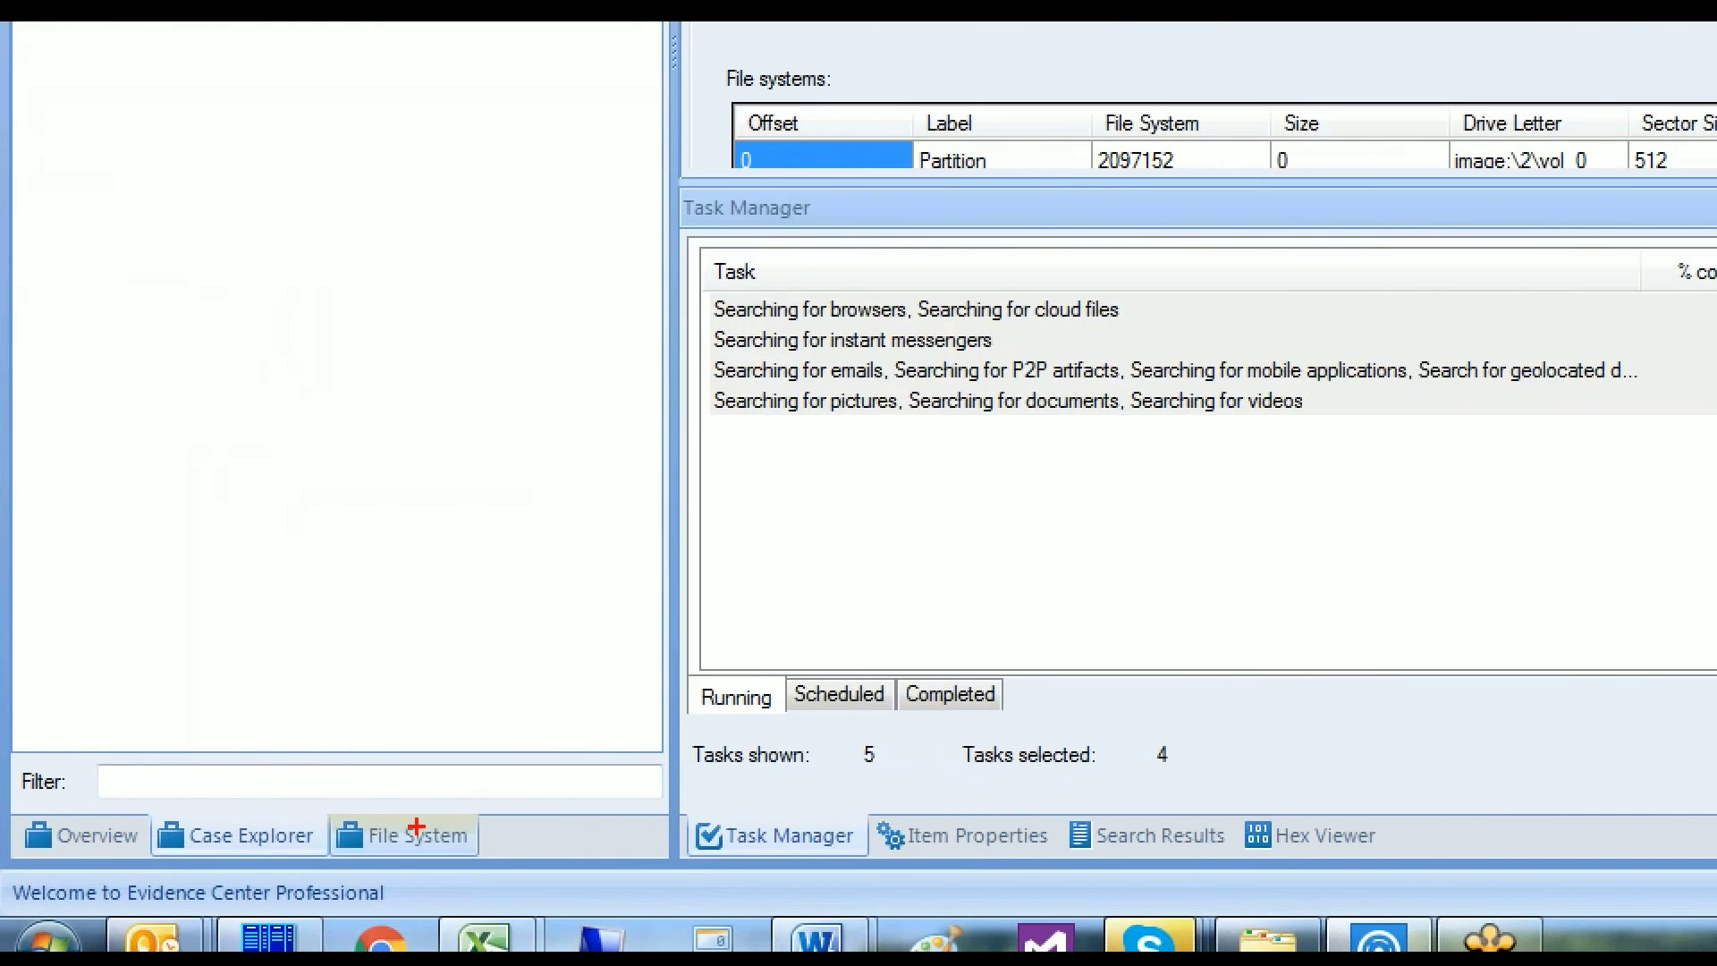
- Browse iTunes demo > My Less Encrypted iPhone > vol_0 in File System, then return to Case Explorer
{"action": "left_click_drag", "start_coordinate": [280, 785], "coordinate": [511, 870]}
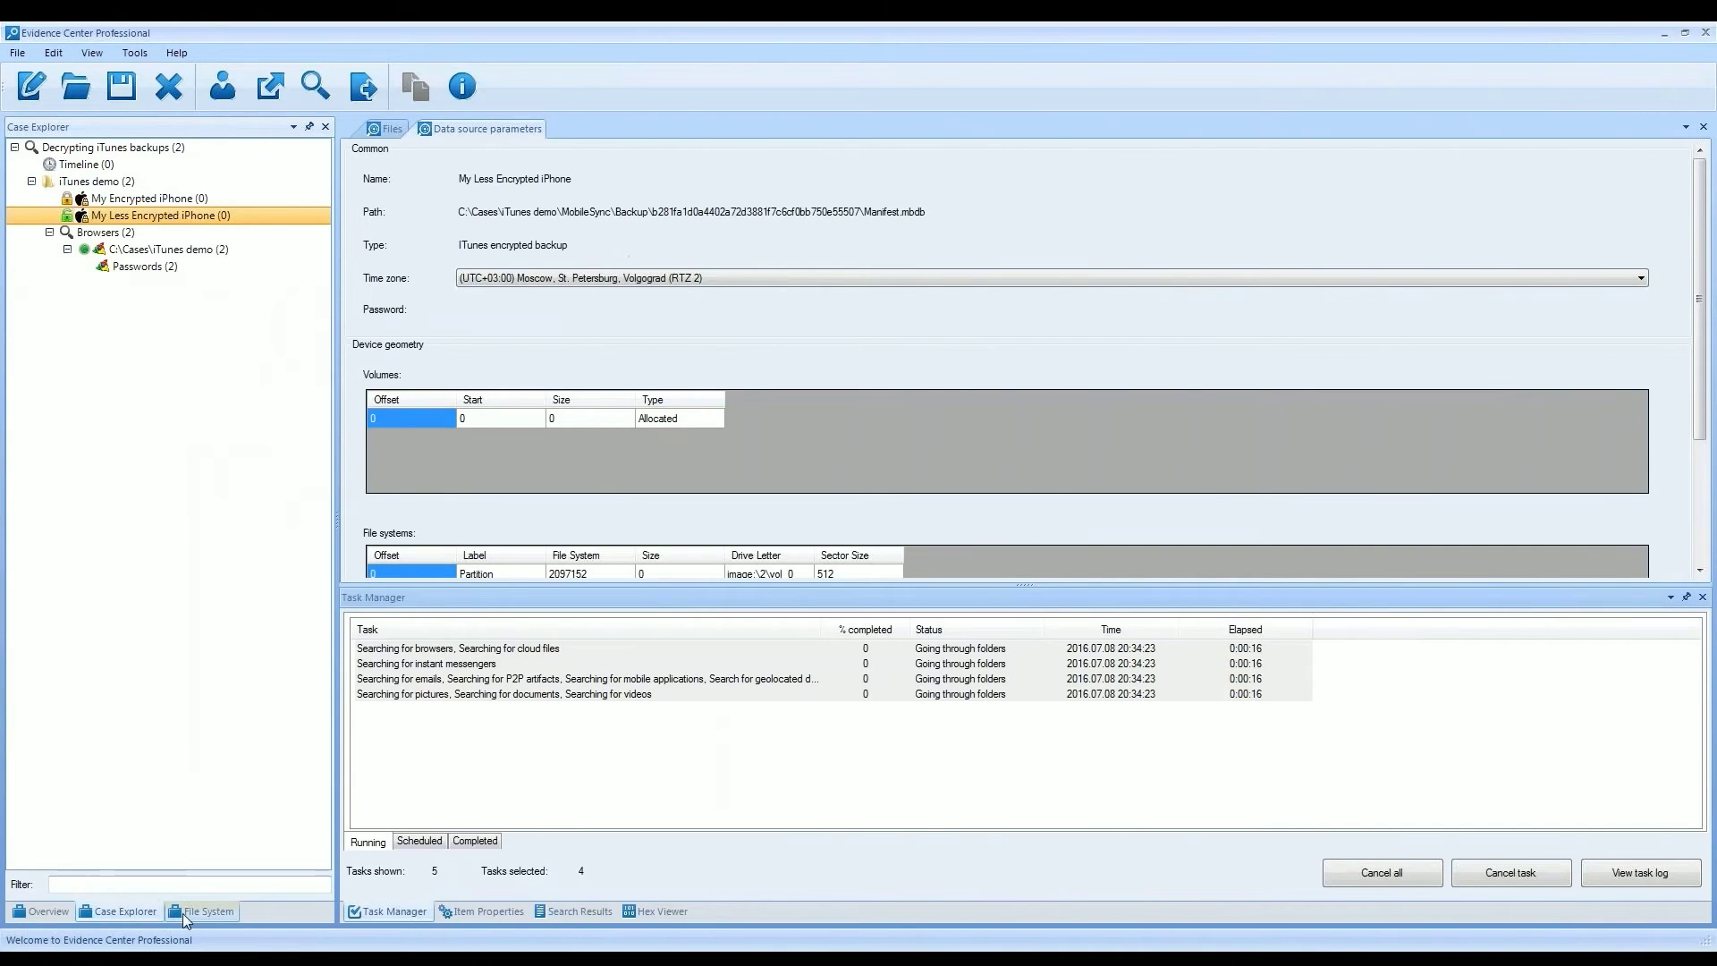
{"action": "left_click", "coordinate": [407, 835]}
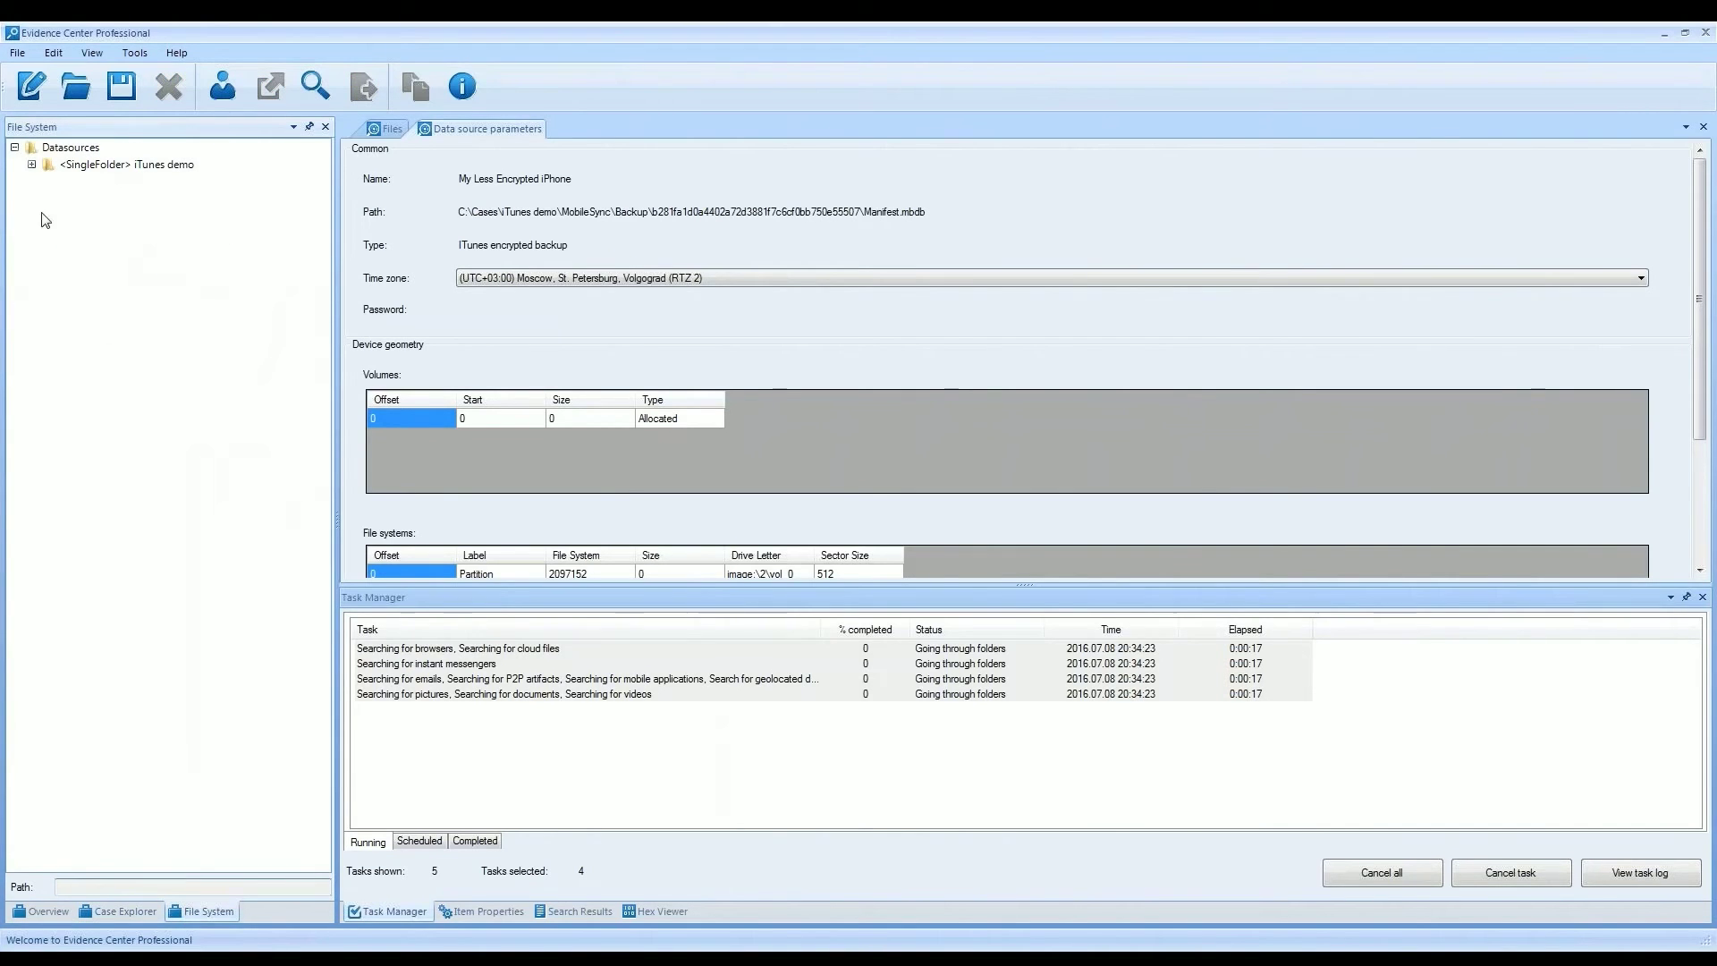
{"action": "left_click", "coordinate": [32, 166]}
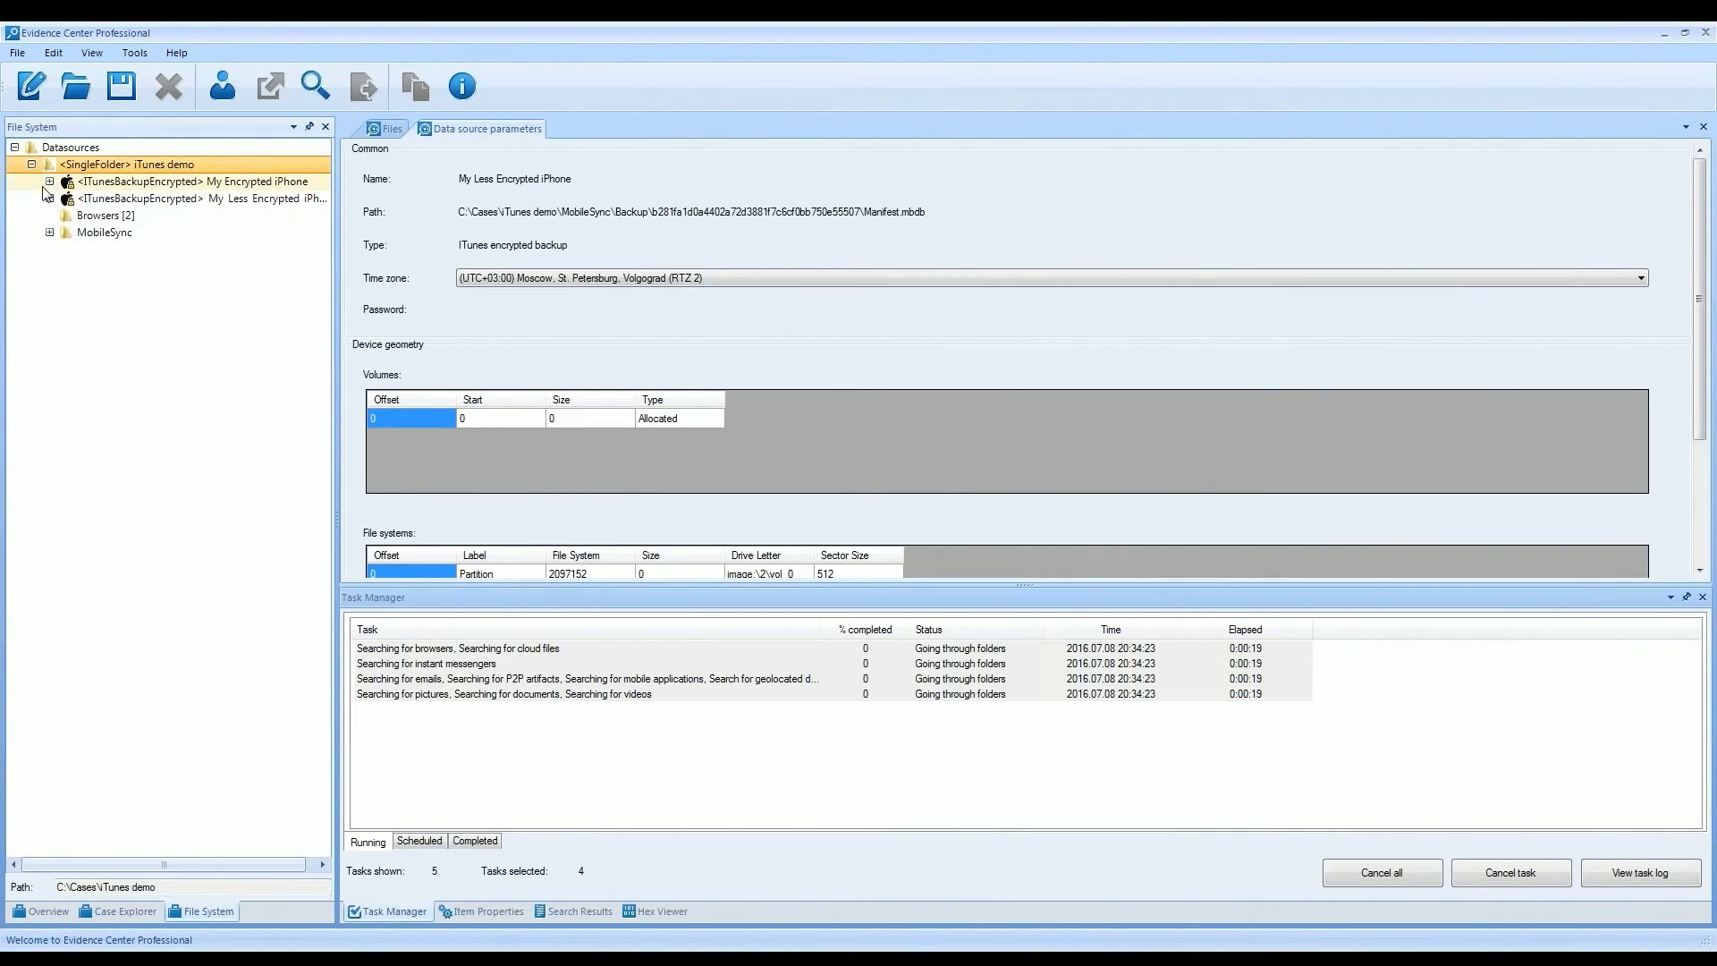
{"action": "left_click", "coordinate": [49, 198]}
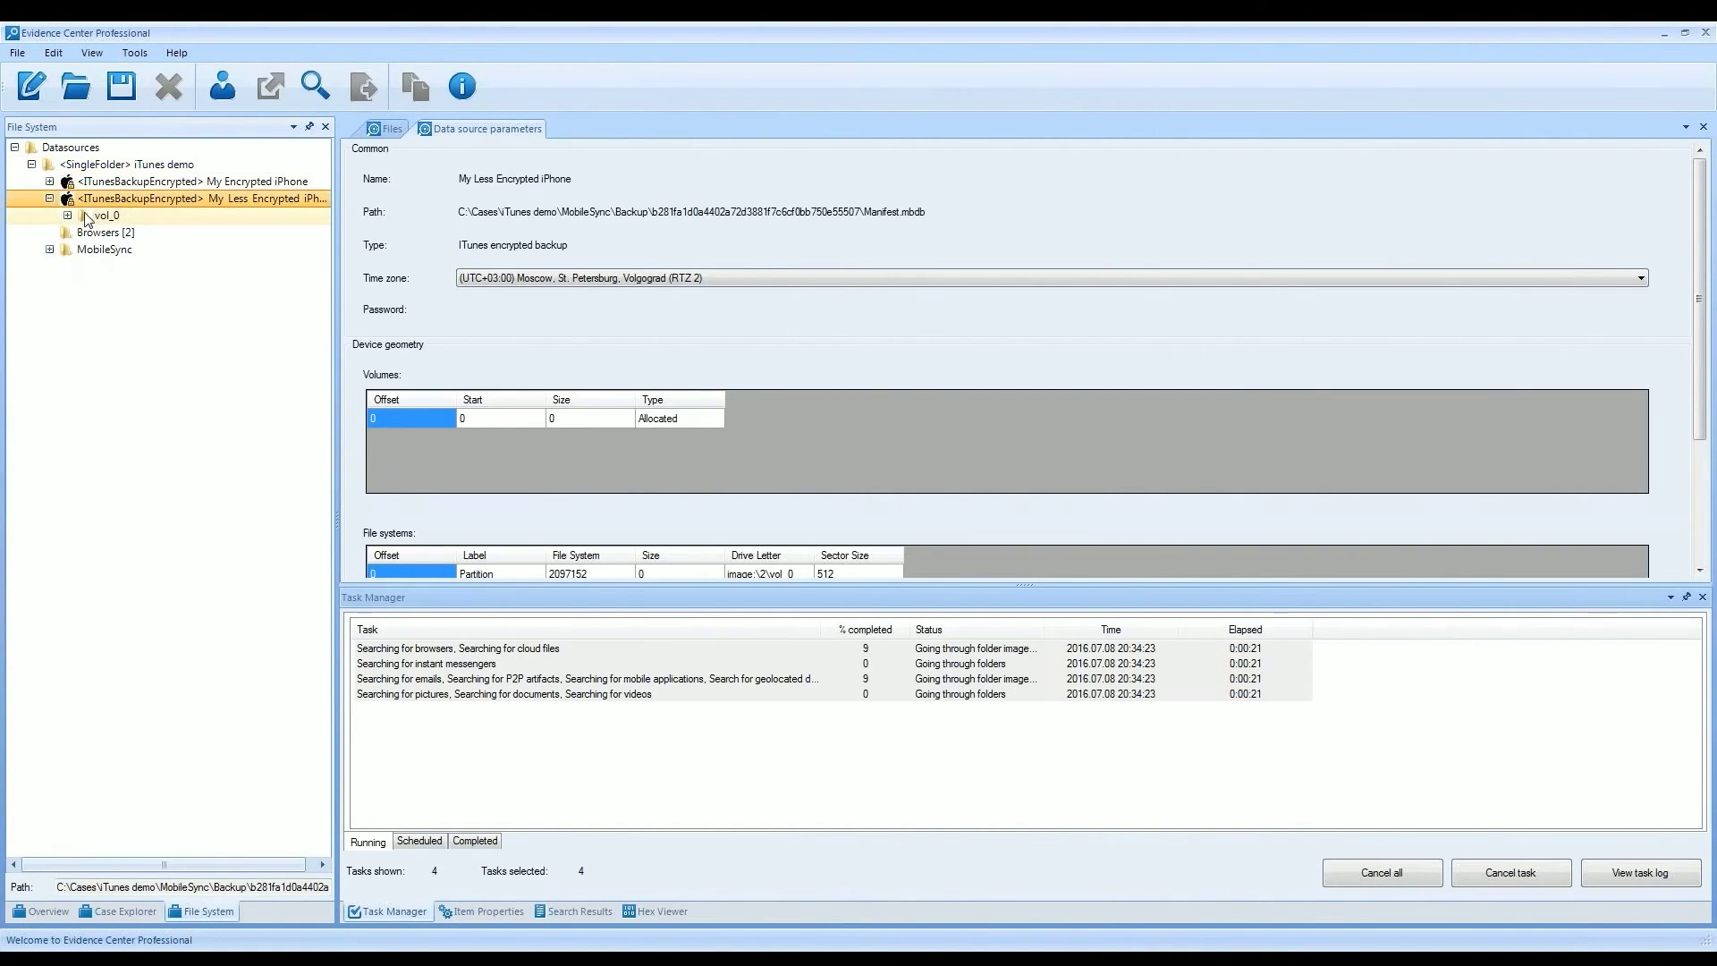
{"action": "left_click", "coordinate": [68, 215]}
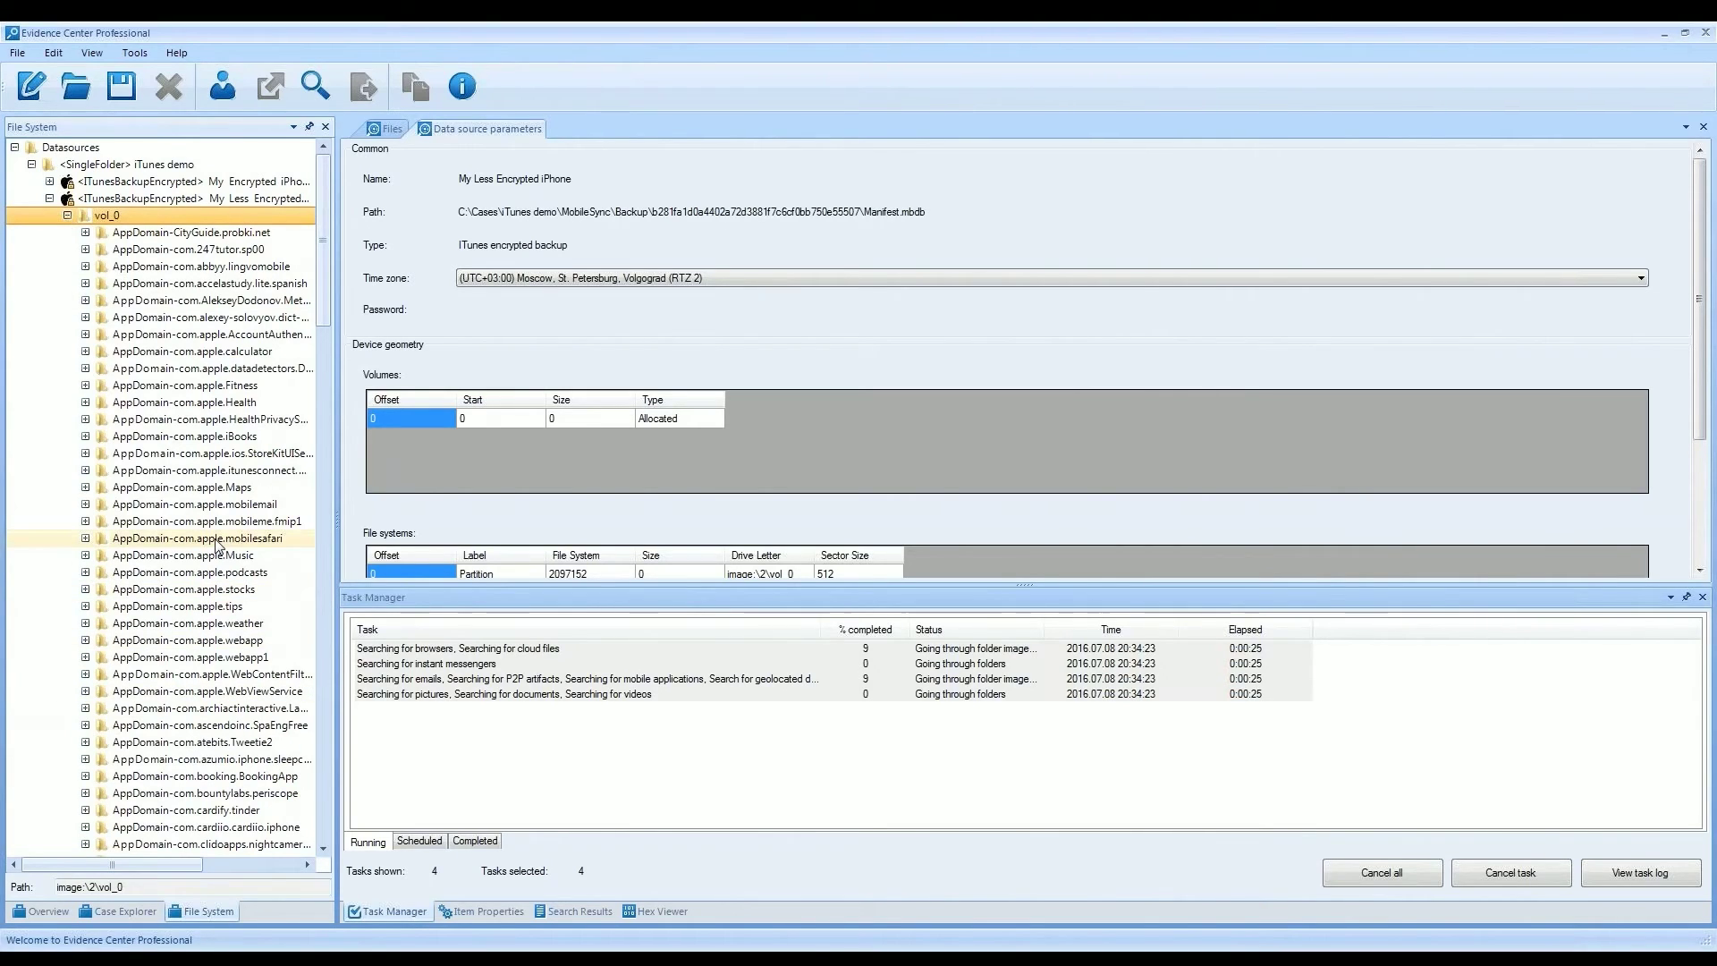
{"action": "left_click", "coordinate": [137, 912]}
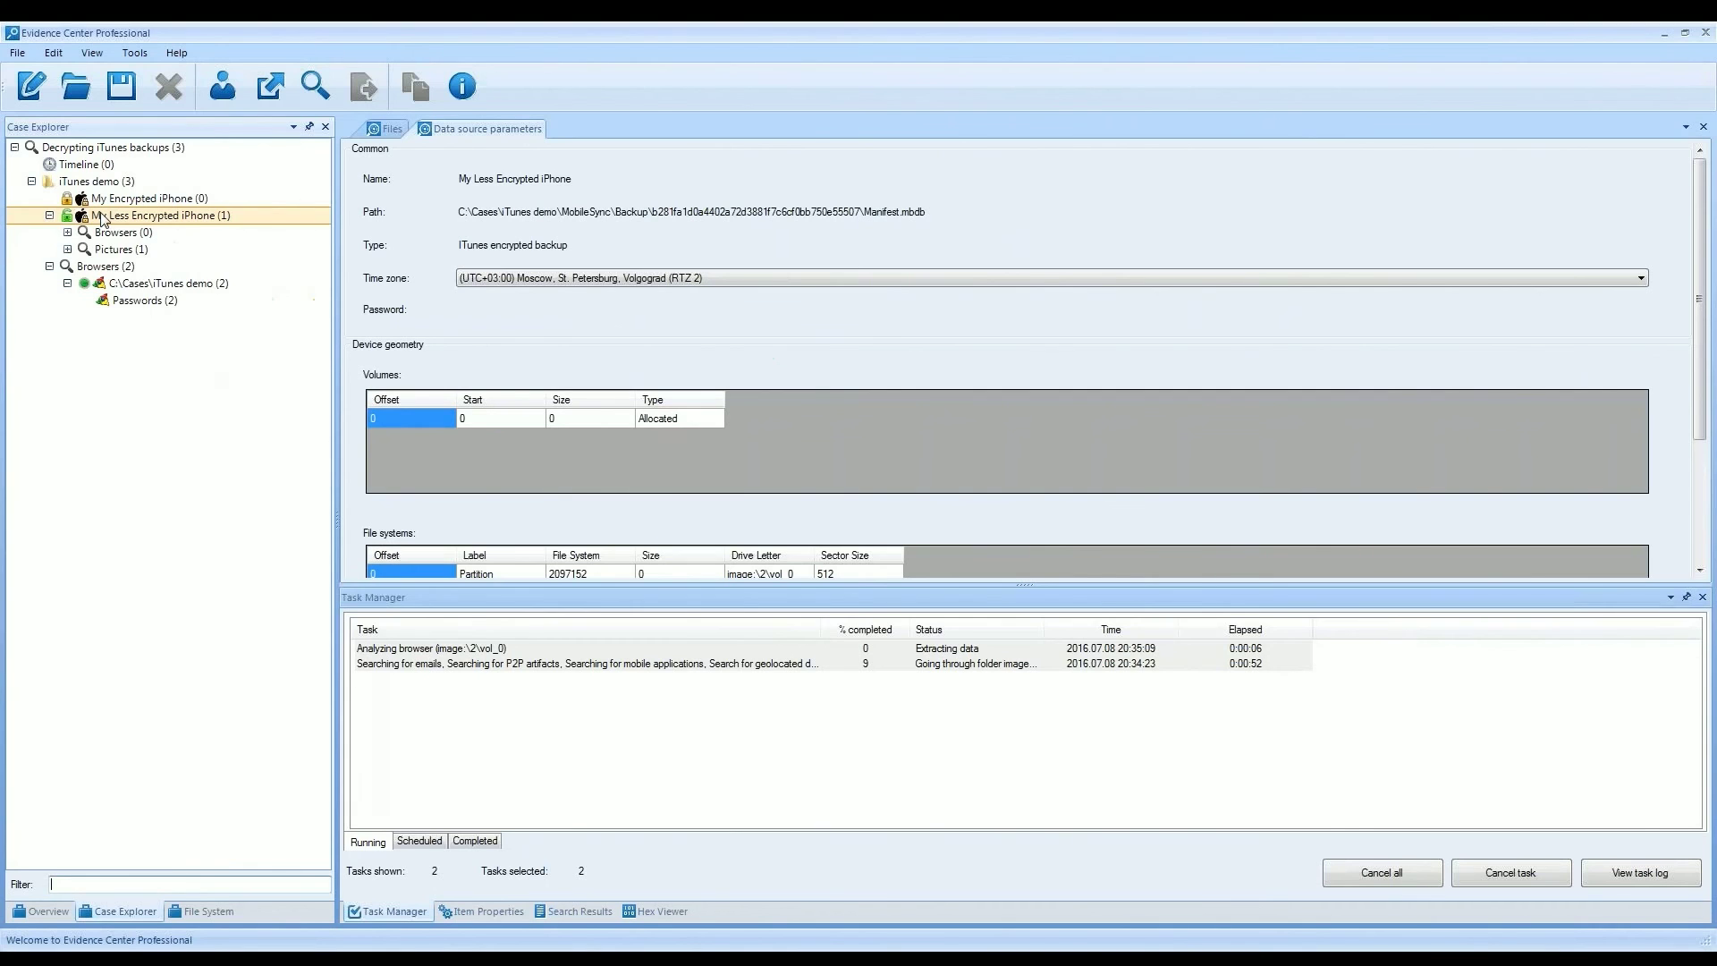
- Analyze My Encrypted iPhone without its password, keeping the default data types
{"action": "right_click", "coordinate": [225, 261]}
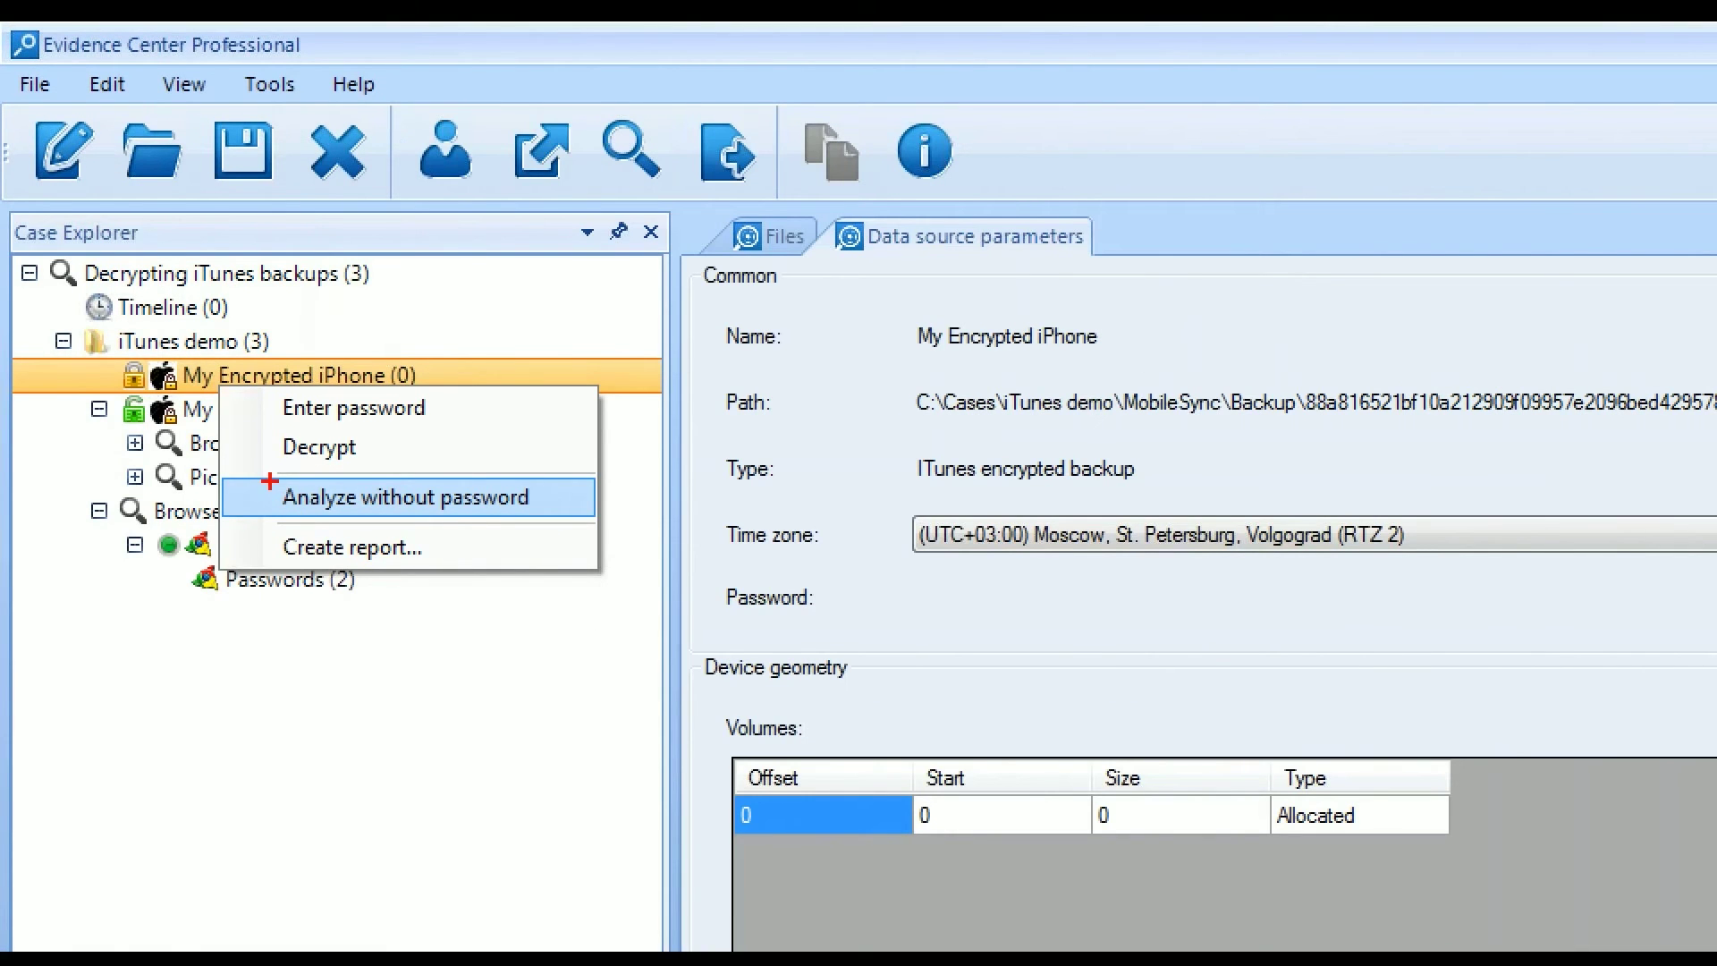
{"action": "left_click_drag", "start_coordinate": [269, 481], "coordinate": [535, 523]}
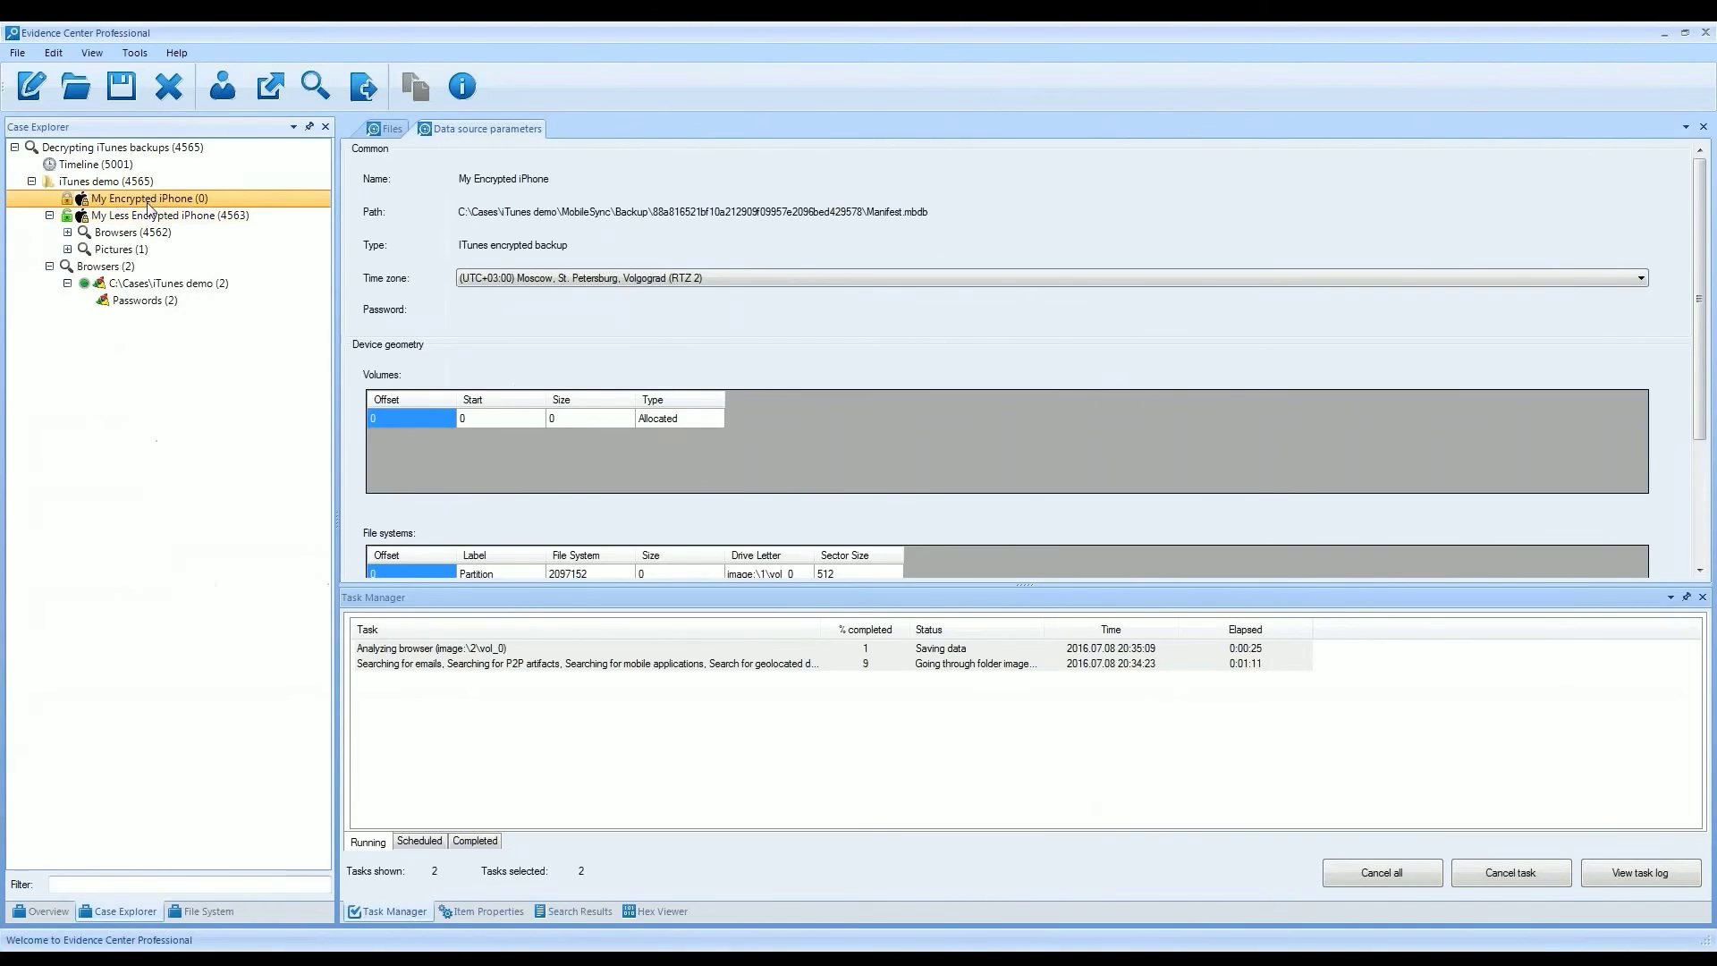
{"action": "right_click", "coordinate": [297, 381]}
{"action": "left_click", "coordinate": [224, 258]}
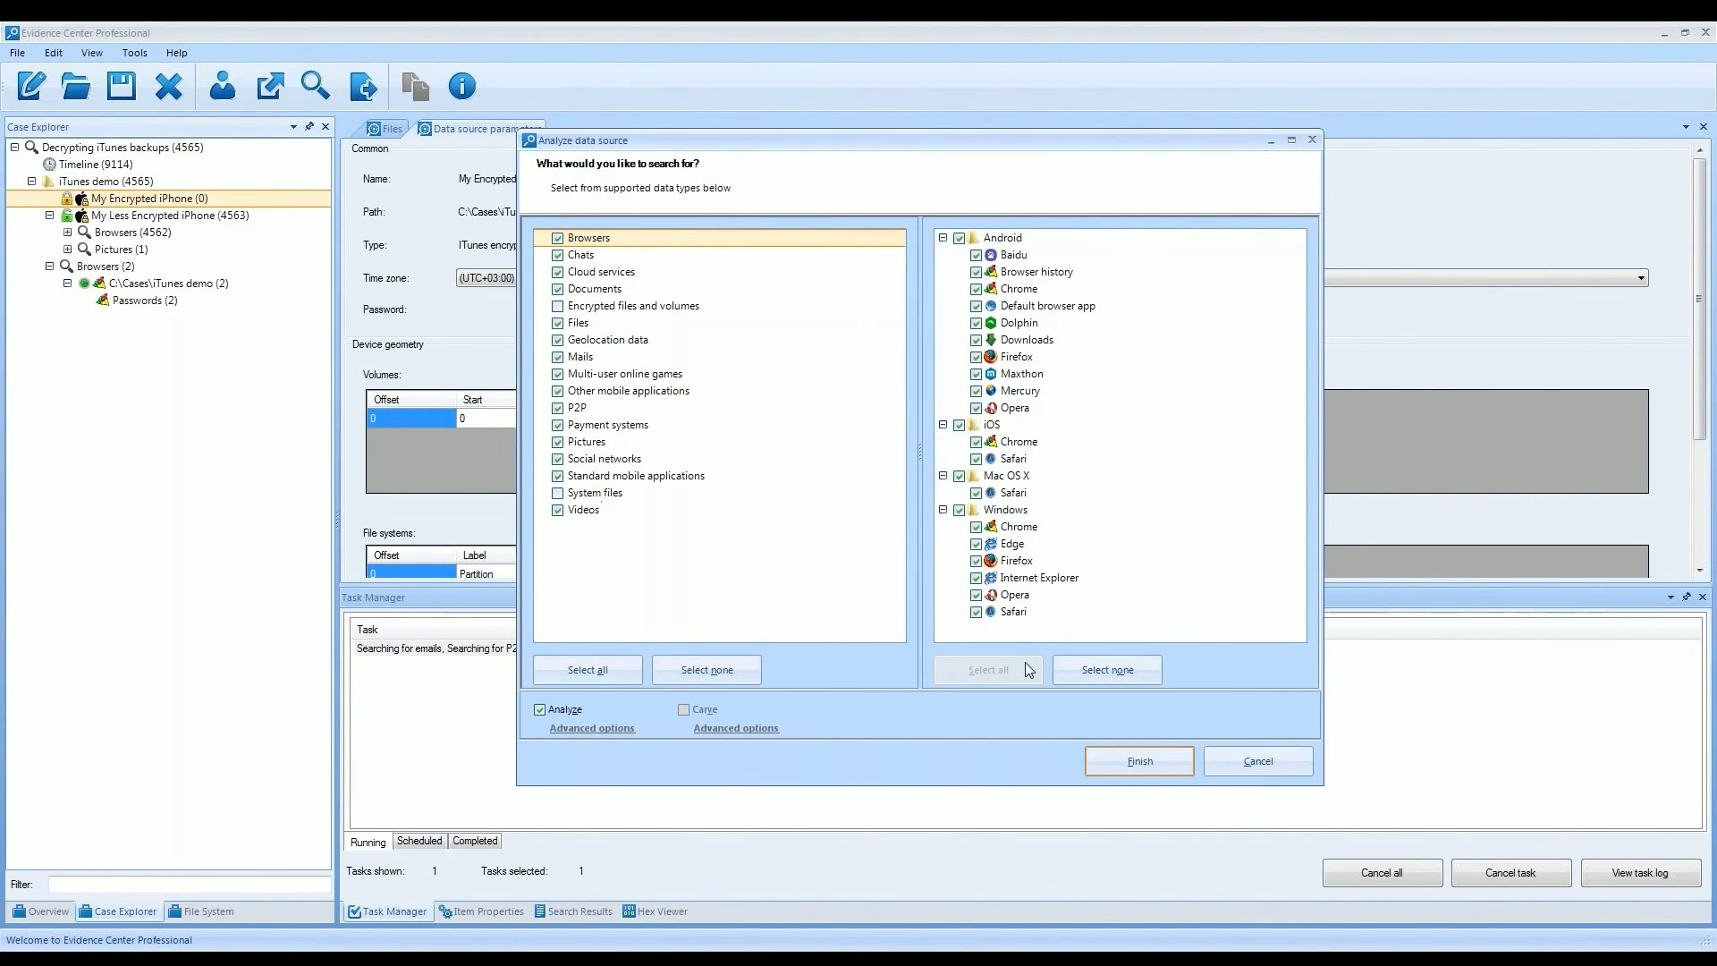
{"action": "left_click", "coordinate": [1123, 762]}
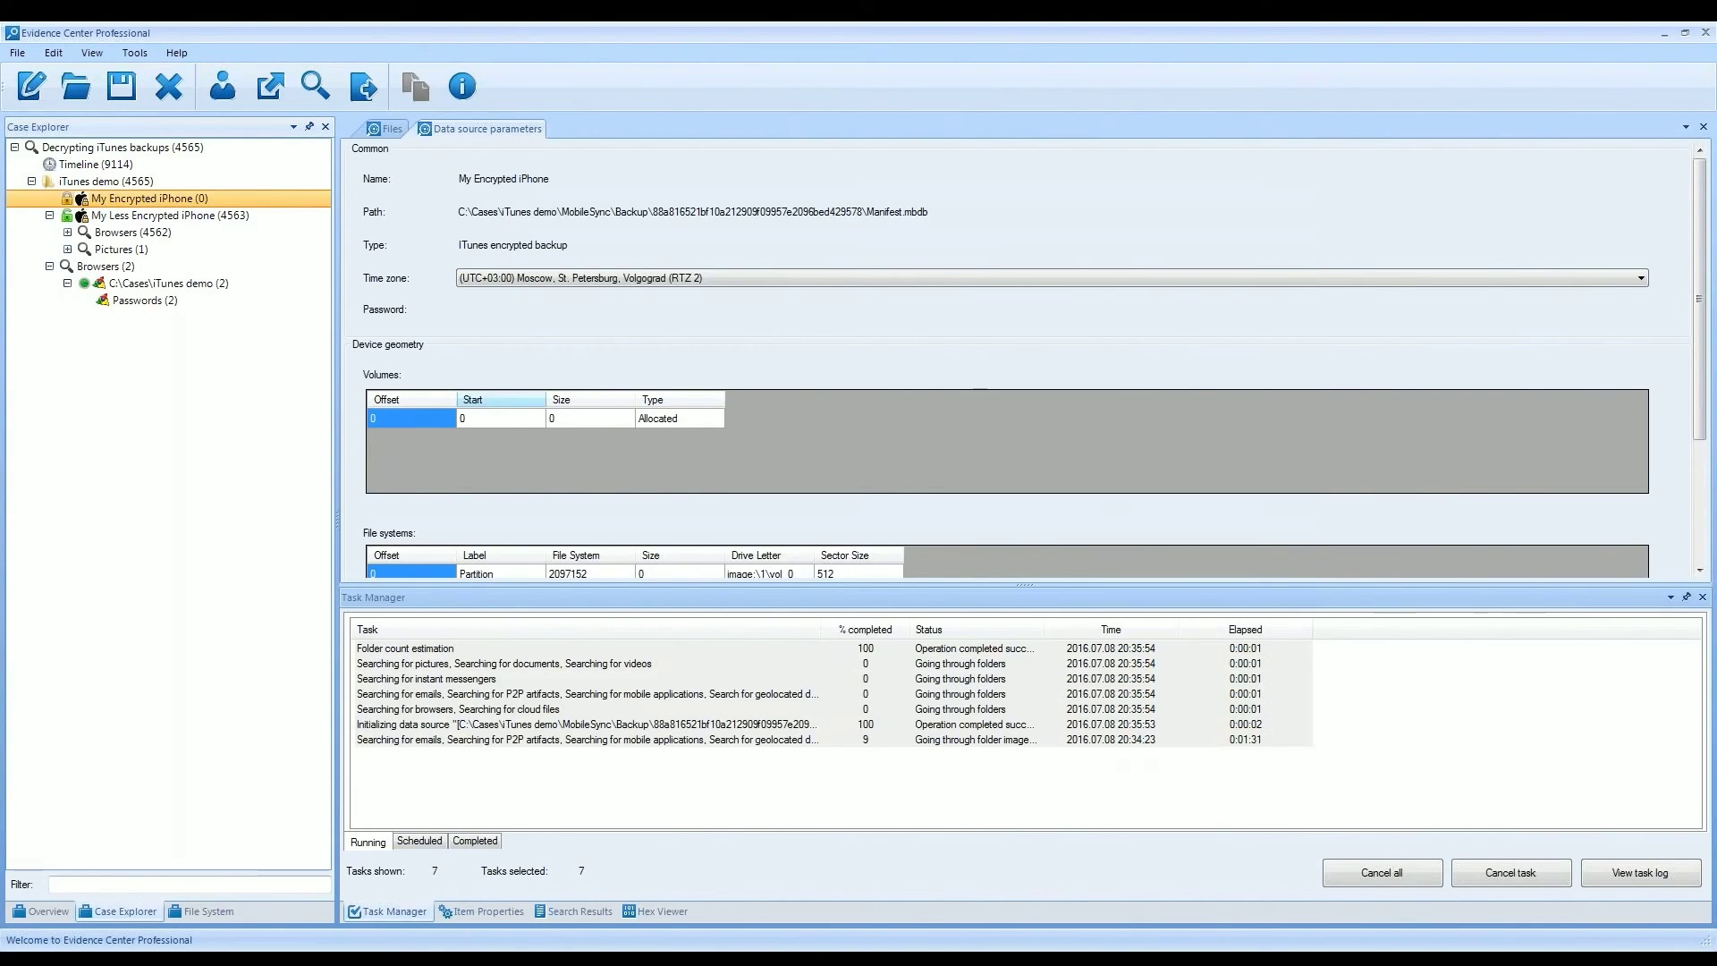
- Expand My Less Encrypted iPhone's Browsers, Pictures, Mobile applications and Mailboxes results in Case Explorer
{"action": "left_click", "coordinate": [67, 233]}
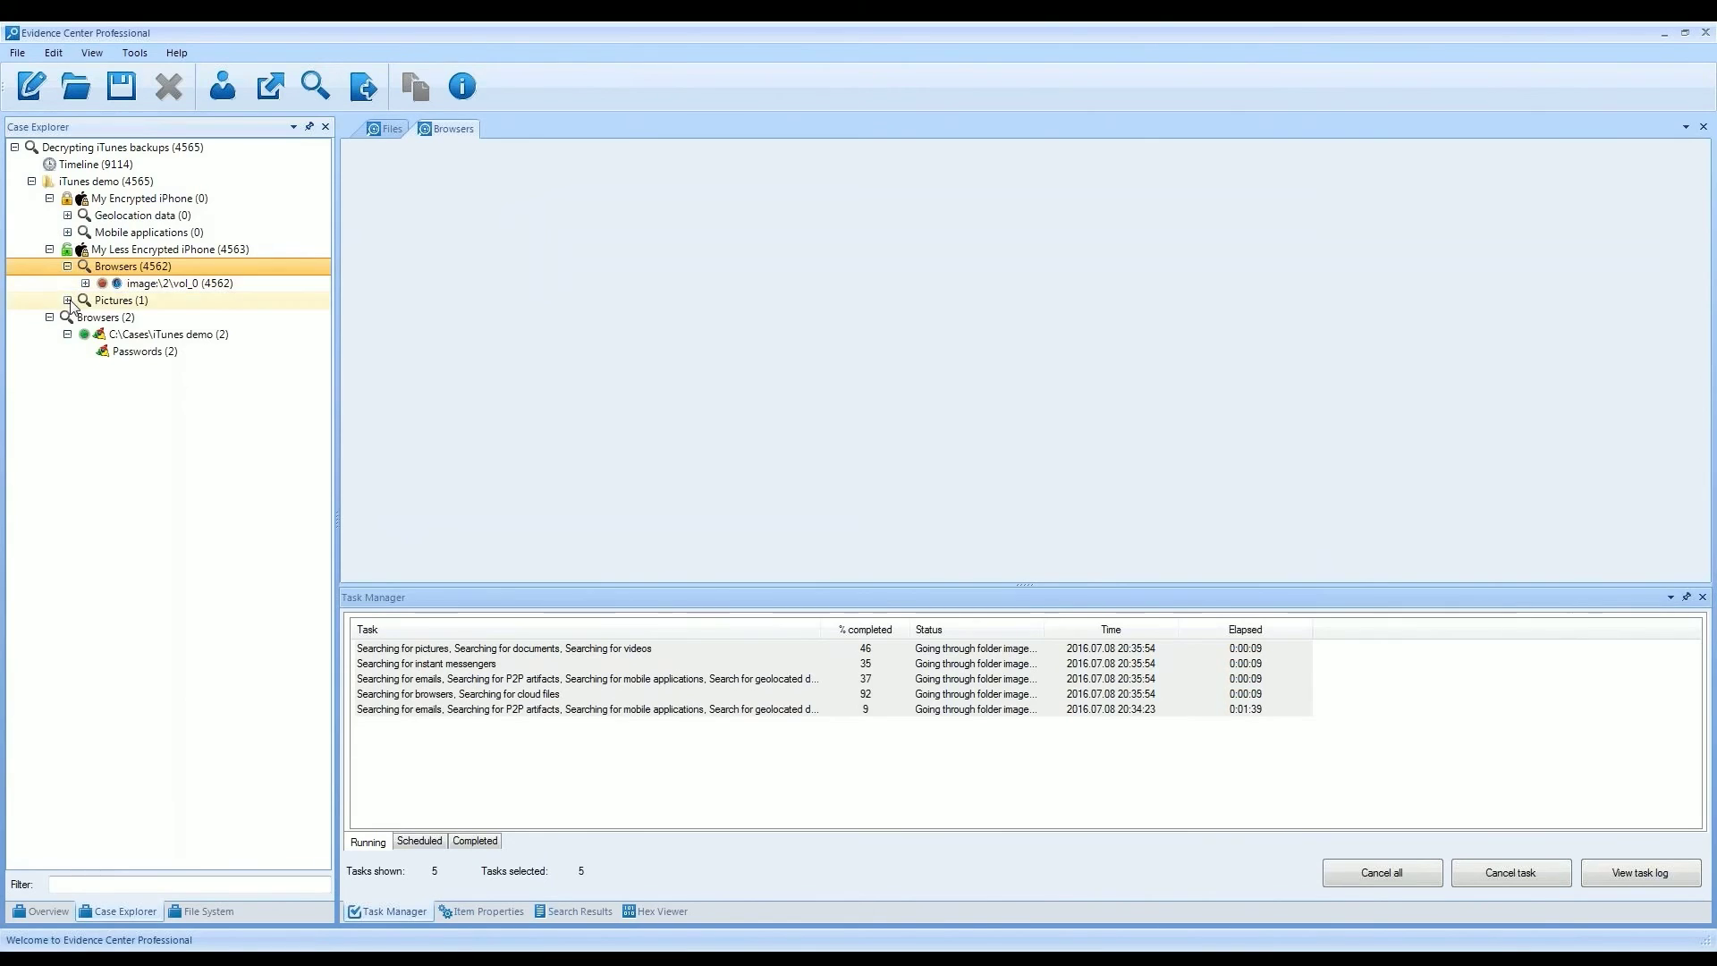
{"action": "left_click", "coordinate": [71, 302]}
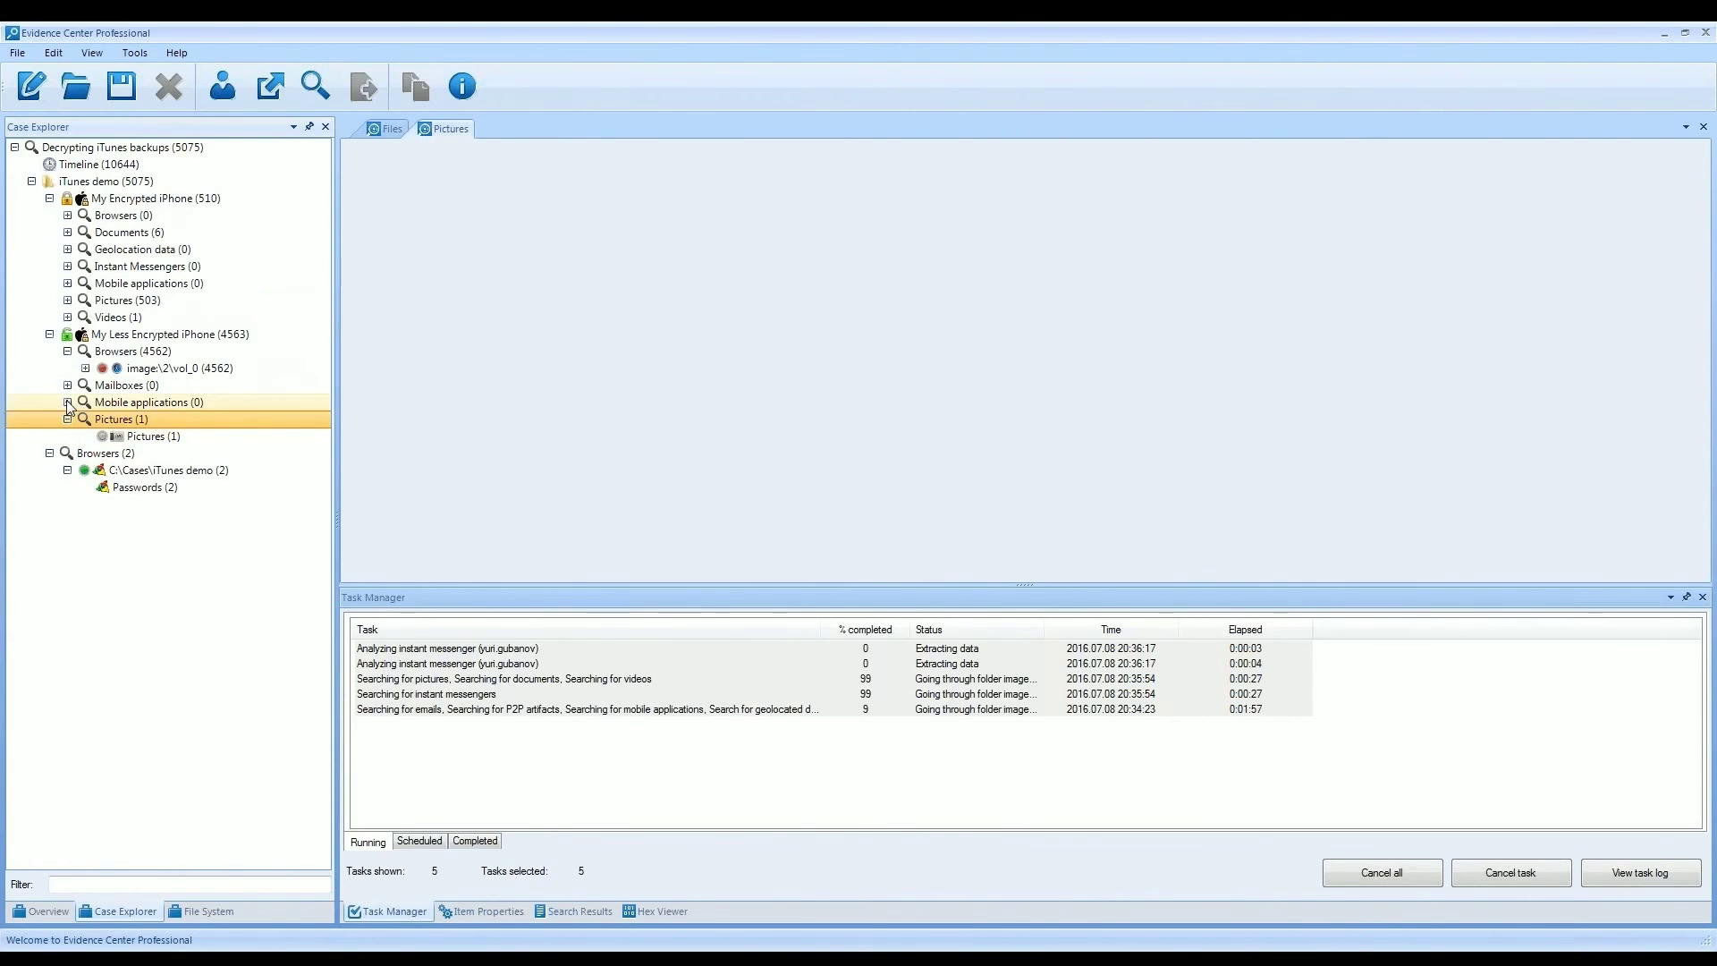
{"action": "left_click", "coordinate": [67, 399]}
{"action": "left_click", "coordinate": [67, 387]}
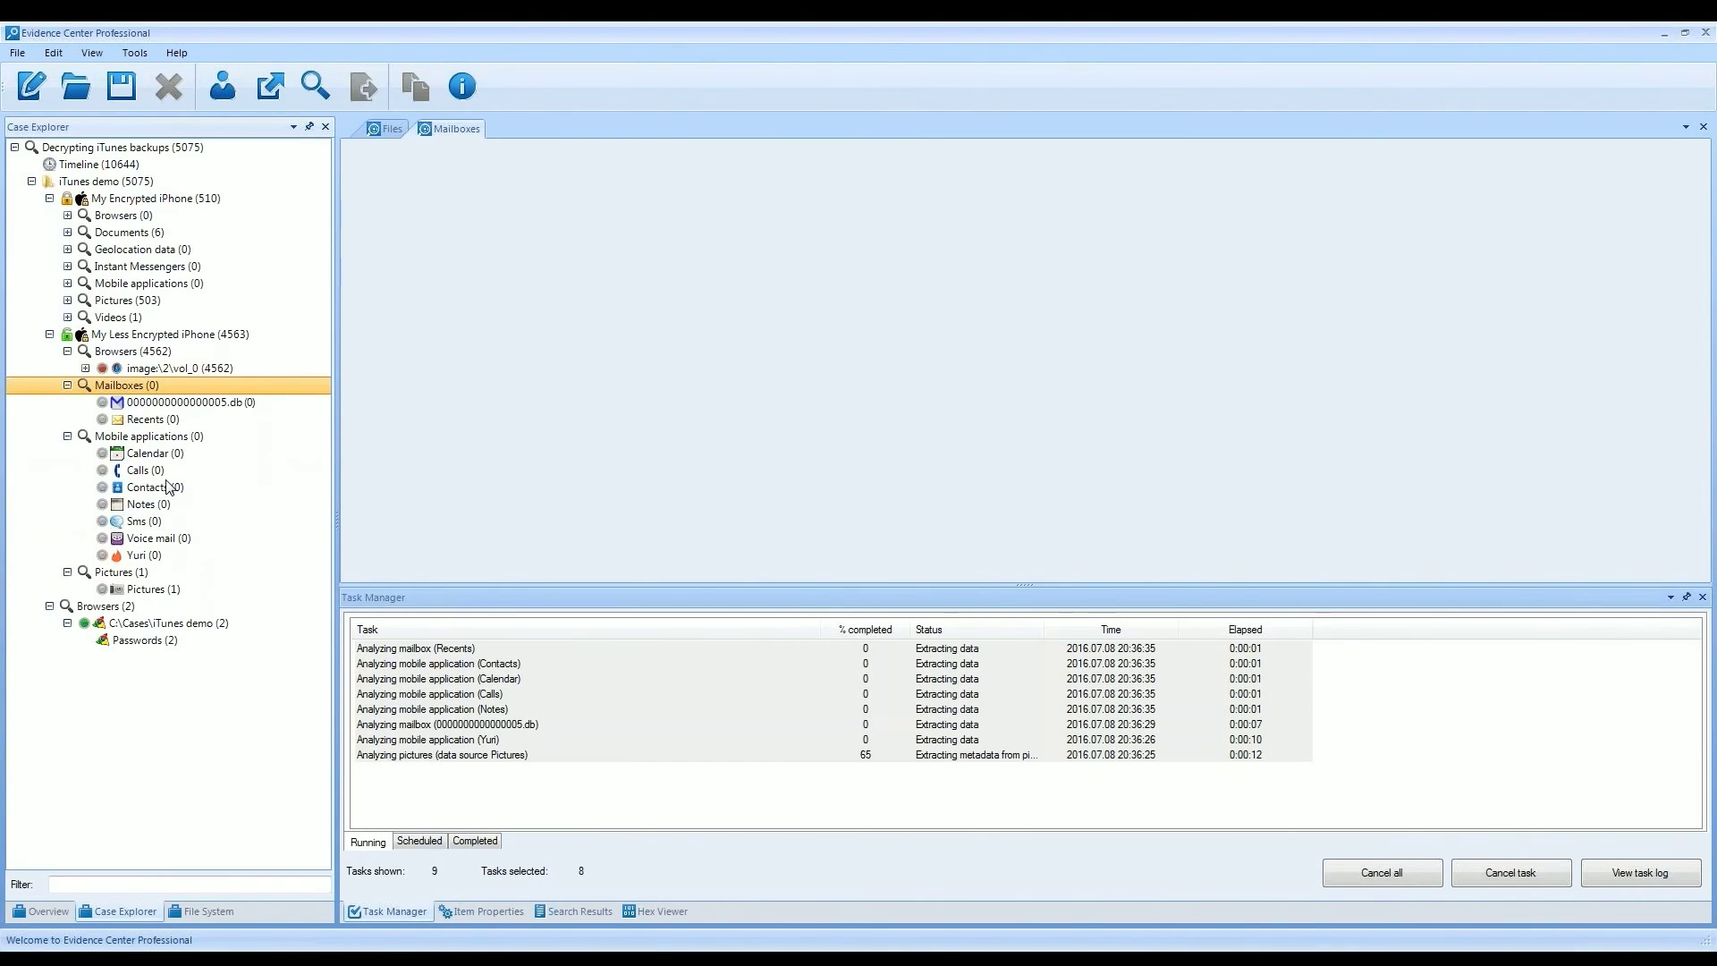
- Expand My Encrypted iPhone's Instant Messengers, Pictures (503) and Geolocation data, then select My Less Encrypted iPhone
{"action": "left_click", "coordinate": [68, 267]}
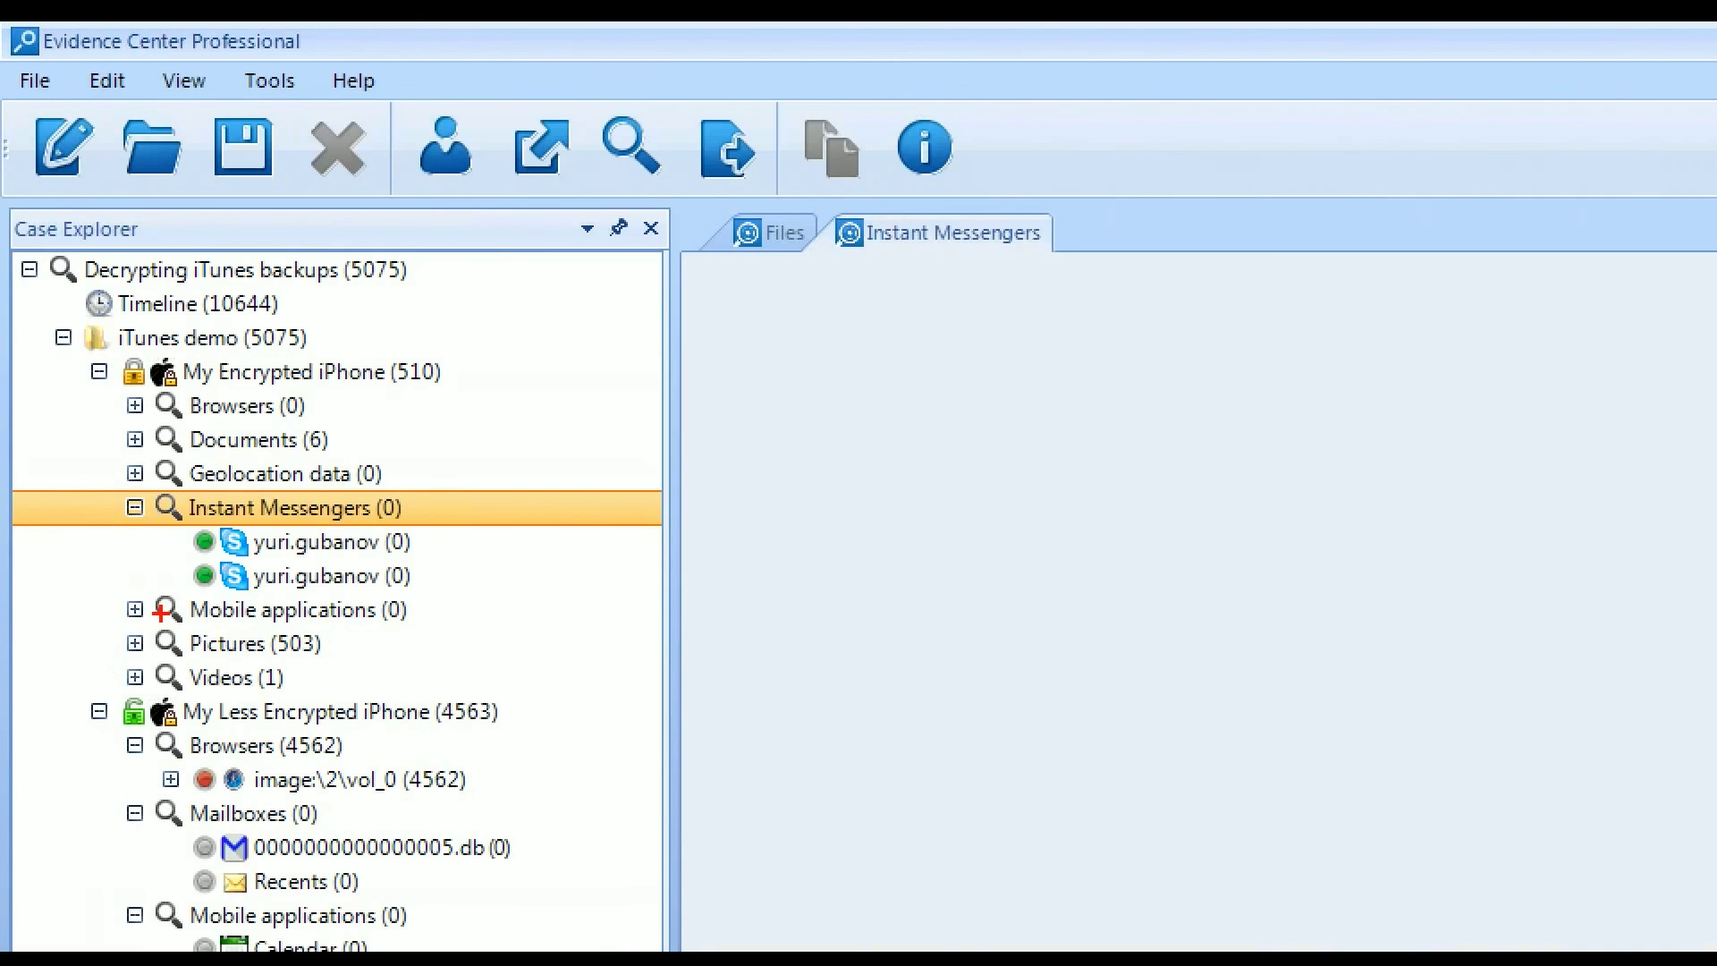
{"action": "mouse_move", "coordinate": [183, 525]}
{"action": "left_mouse_down"}
{"action": "mouse_move", "coordinate": [384, 565]}
{"action": "mouse_move", "coordinate": [291, 515]}
{"action": "mouse_move", "coordinate": [201, 517]}
{"action": "left_mouse_up"}
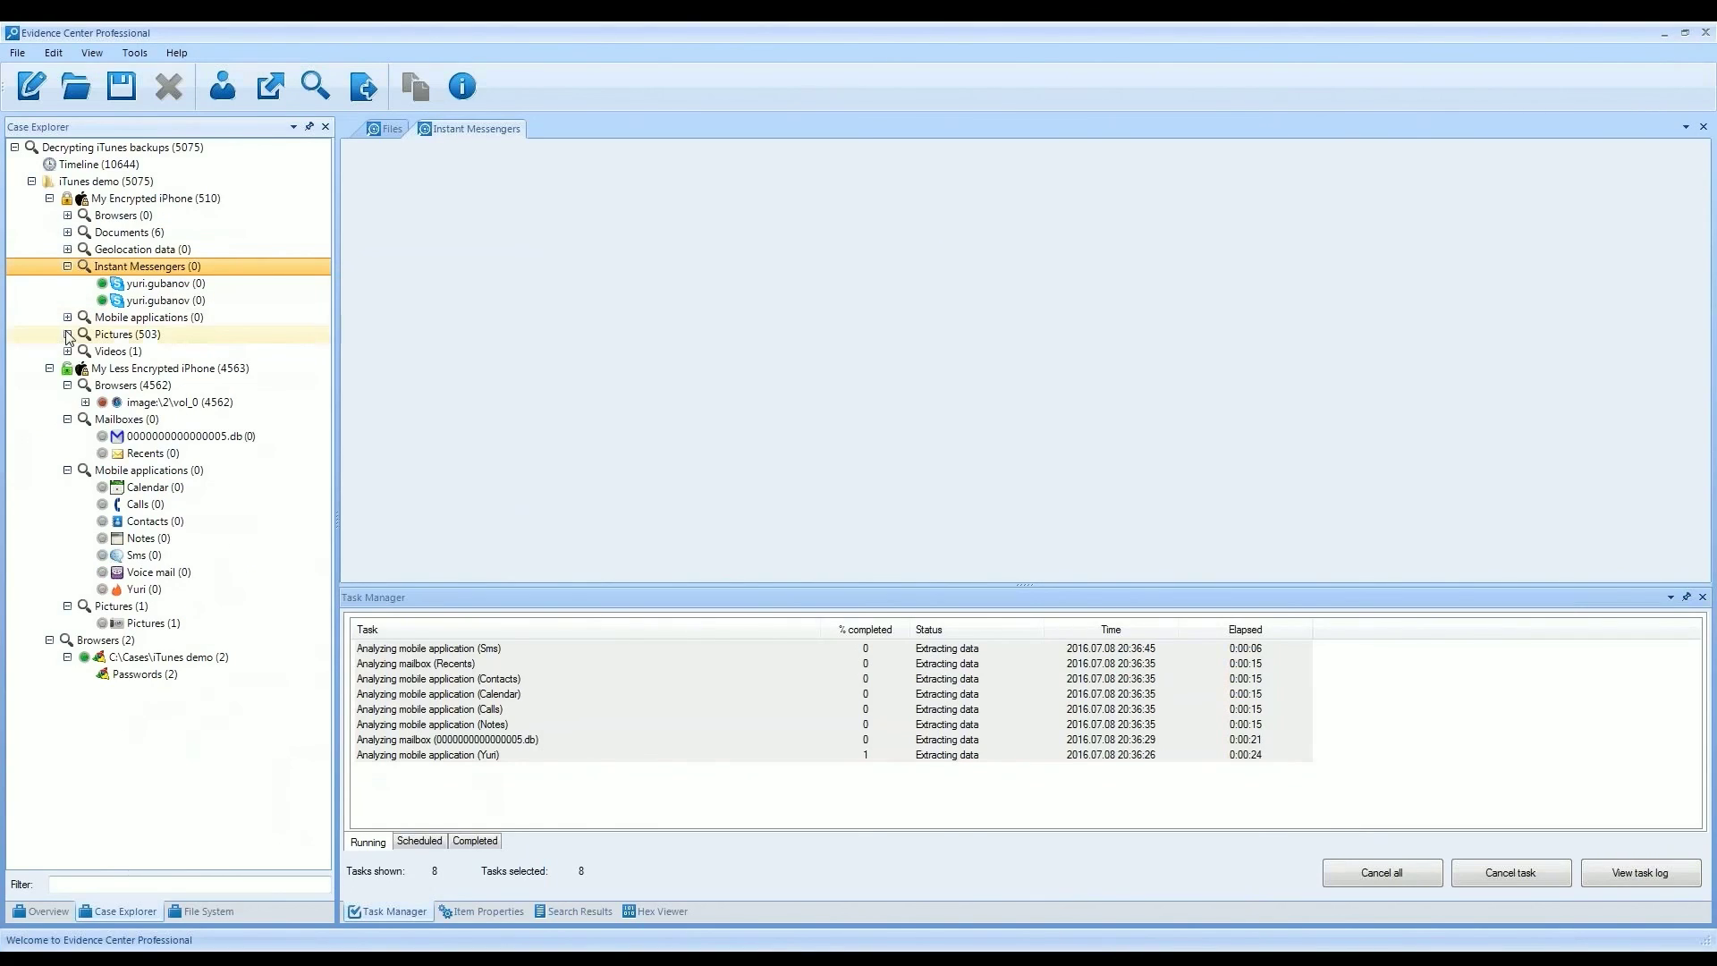
{"action": "left_click", "coordinate": [135, 643]}
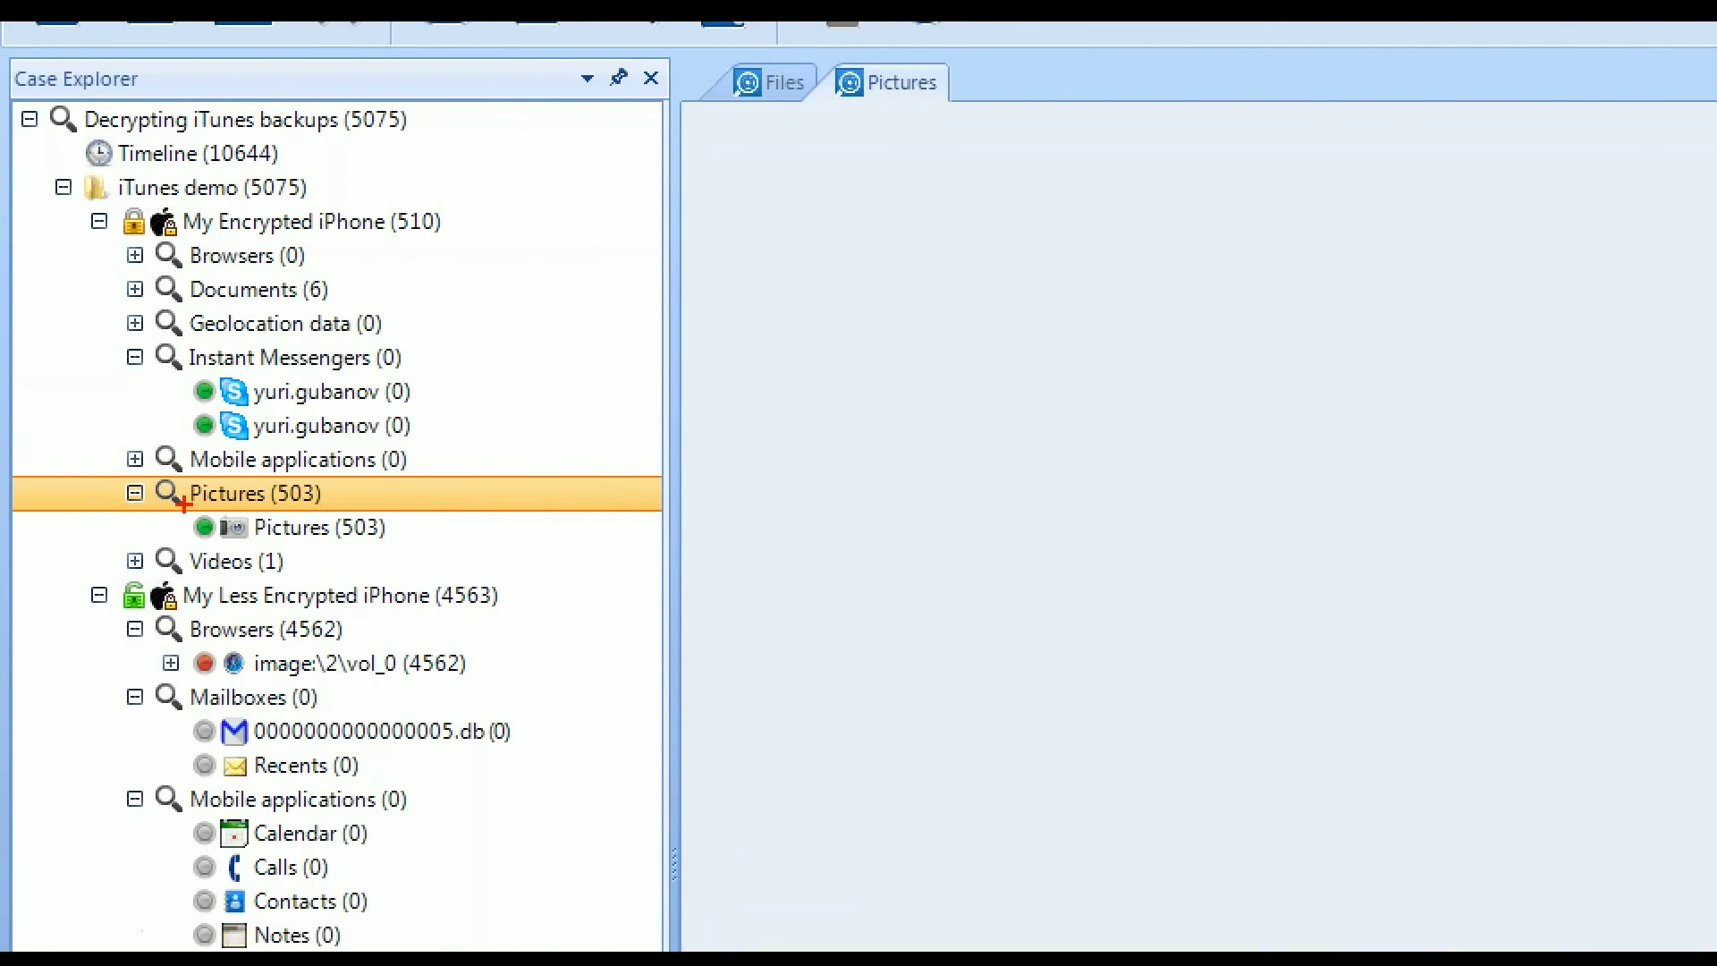
{"action": "left_click_drag", "start_coordinate": [104, 484], "coordinate": [414, 561]}
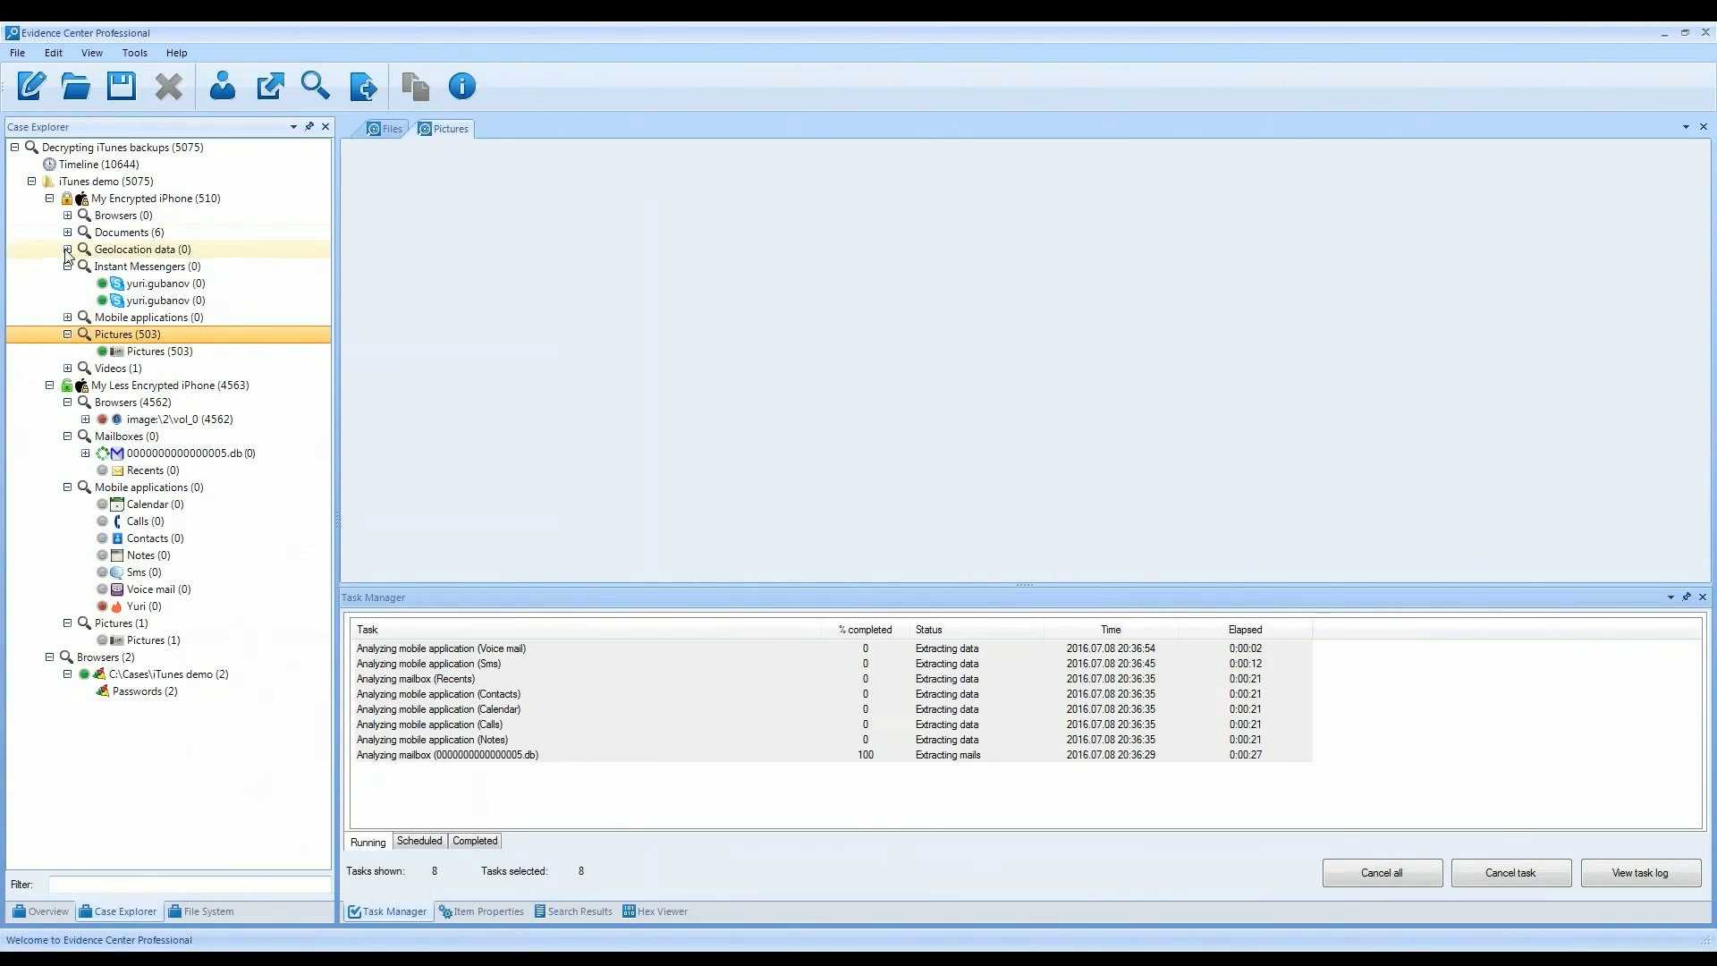
{"action": "left_click", "coordinate": [68, 251]}
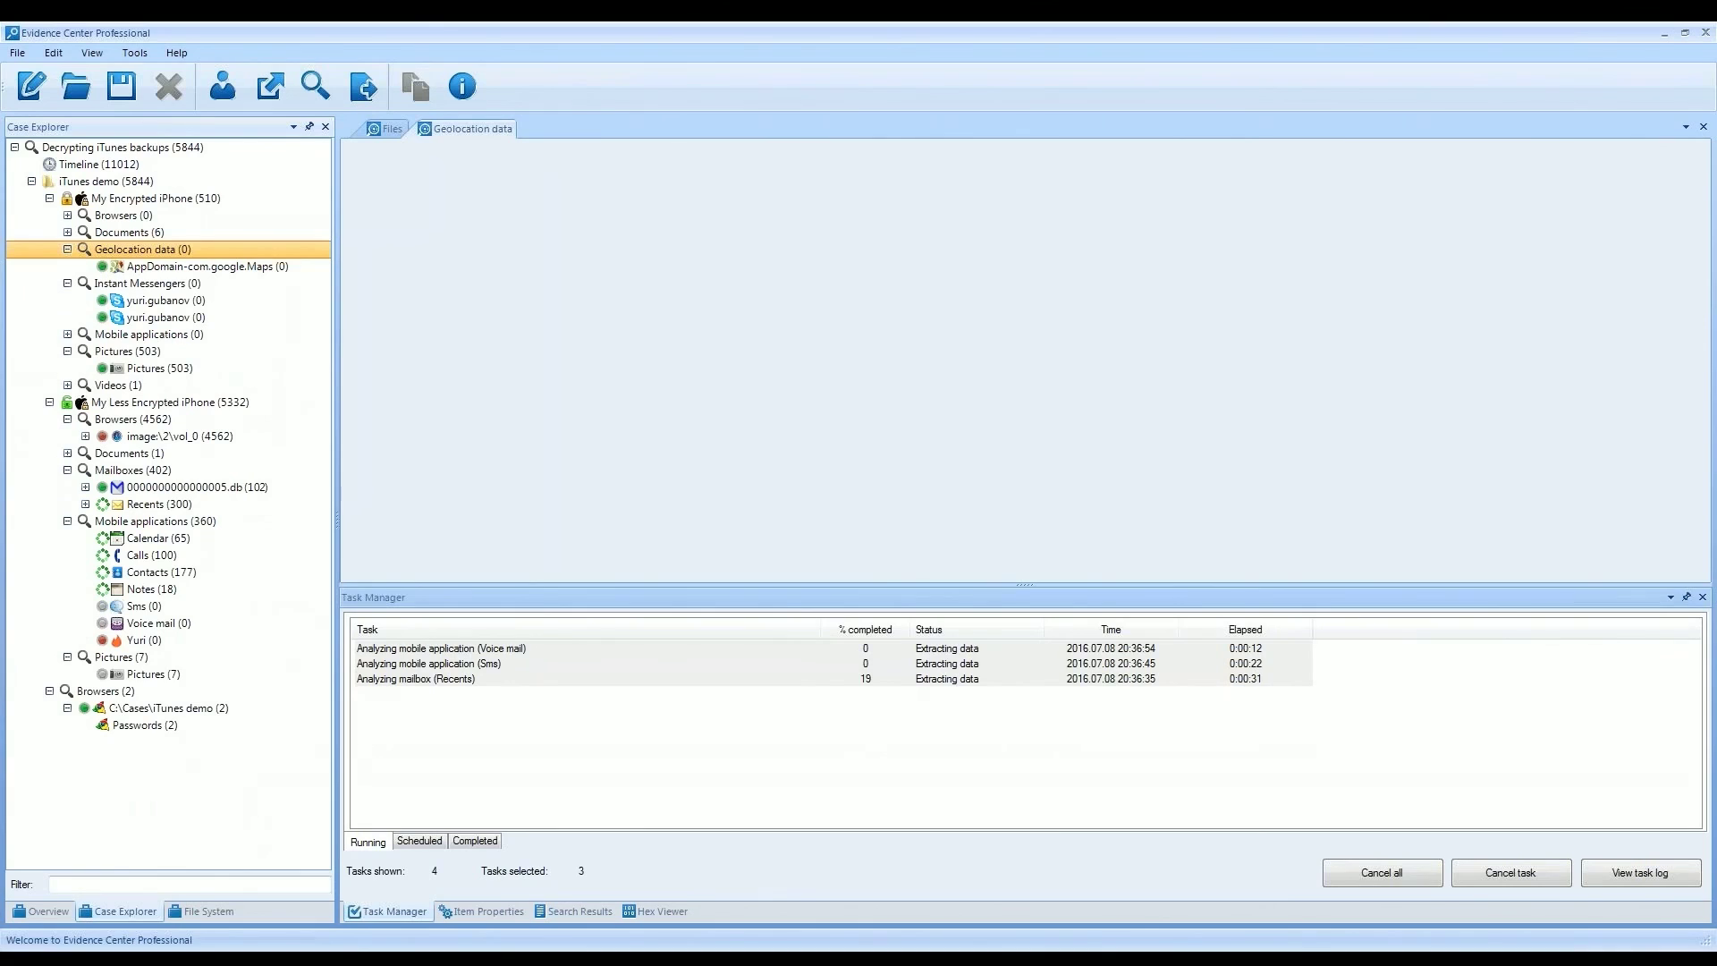
{"action": "left_click", "coordinate": [118, 407]}
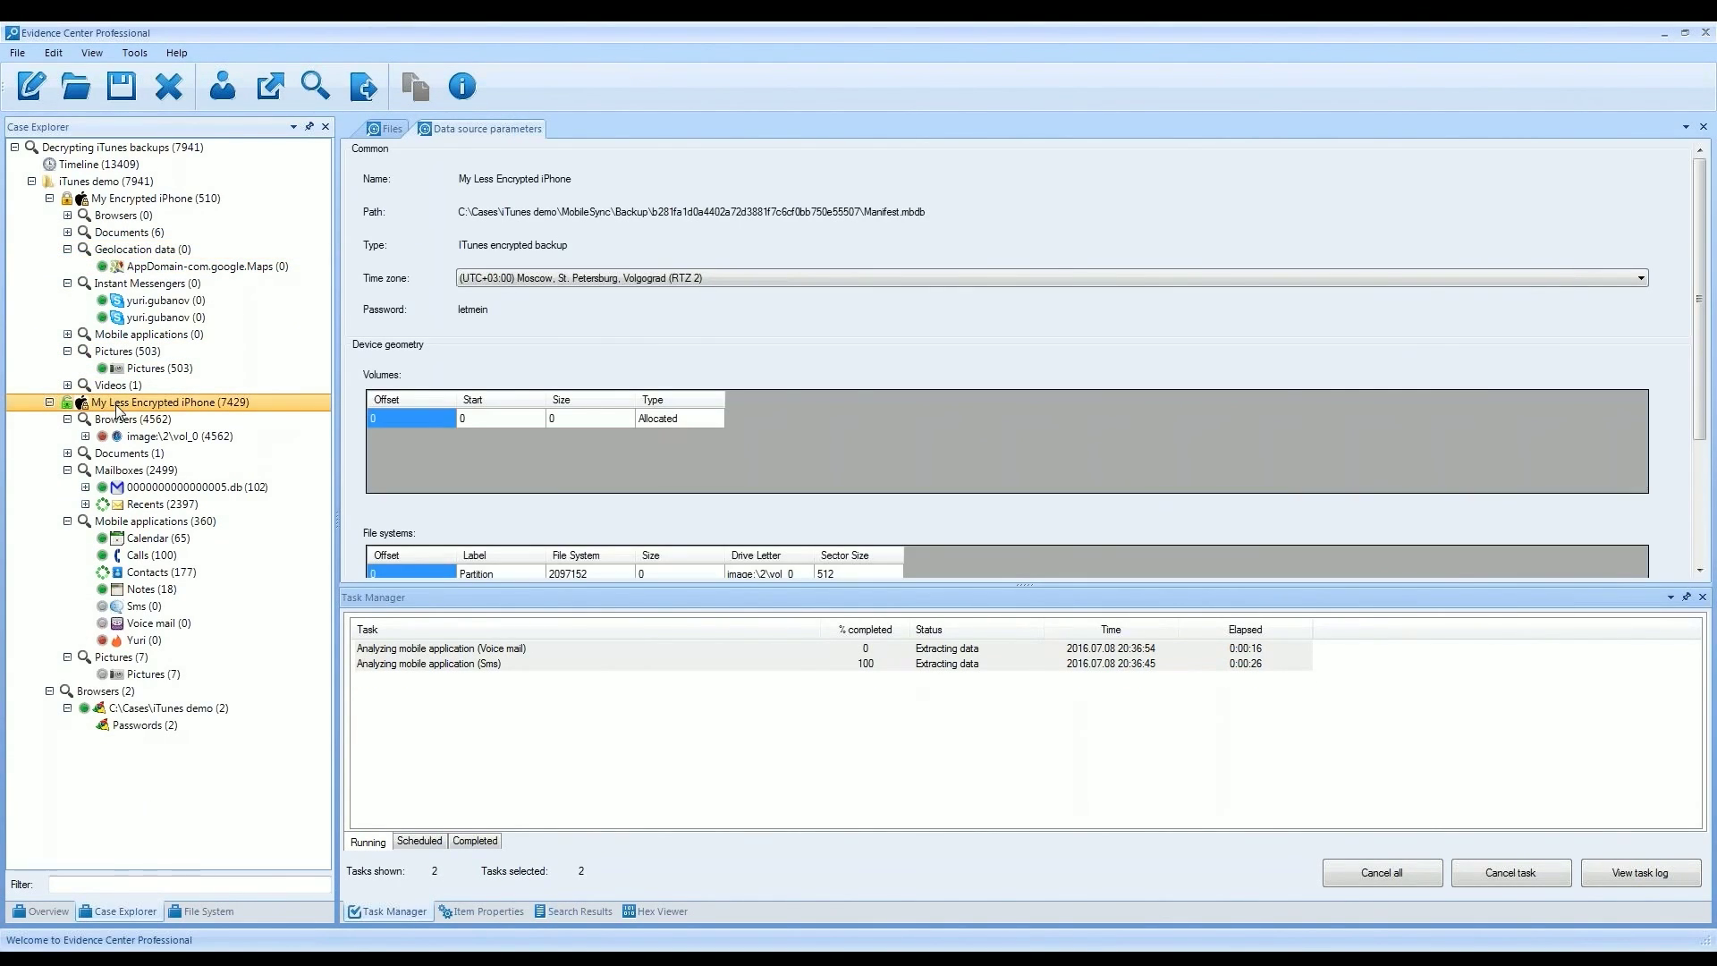